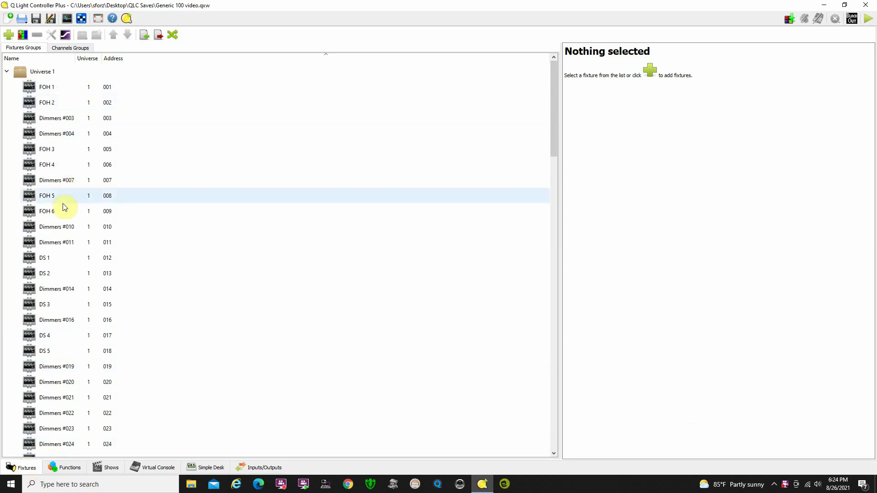
Step: Create New Scene 7 and select its FOH channel group from the FOH, DS and CS groups
{"action": "left_click", "coordinate": [75, 48]}
{"action": "left_click", "coordinate": [43, 75]}
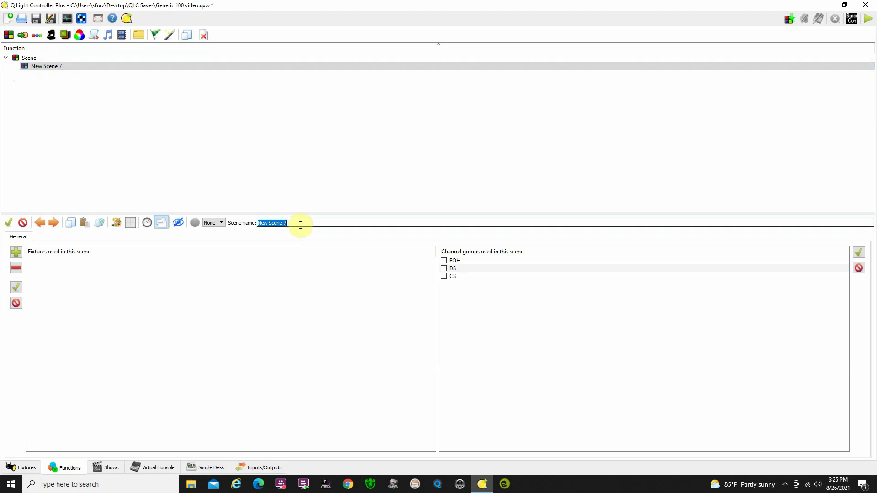
Step: Name the scene Scene1 and add the FOH group's fixtures to it
{"action": "type", "text": "Scene12"}
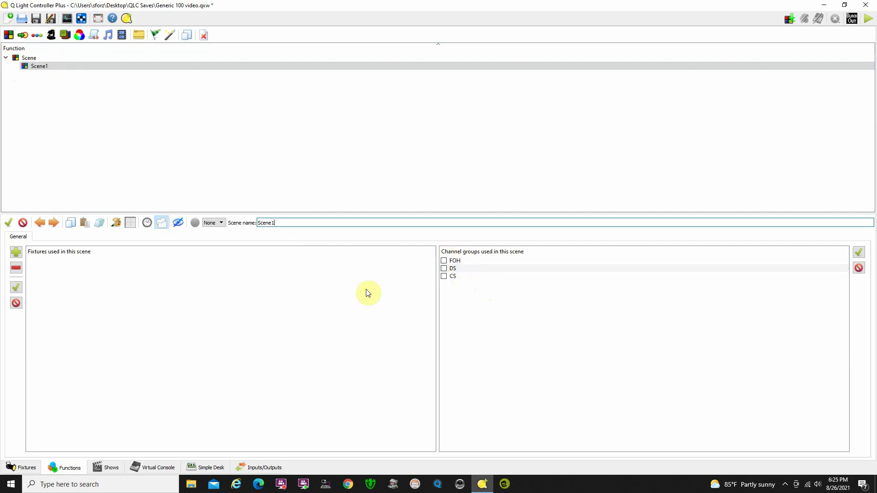
{"action": "left_click", "coordinate": [444, 261]}
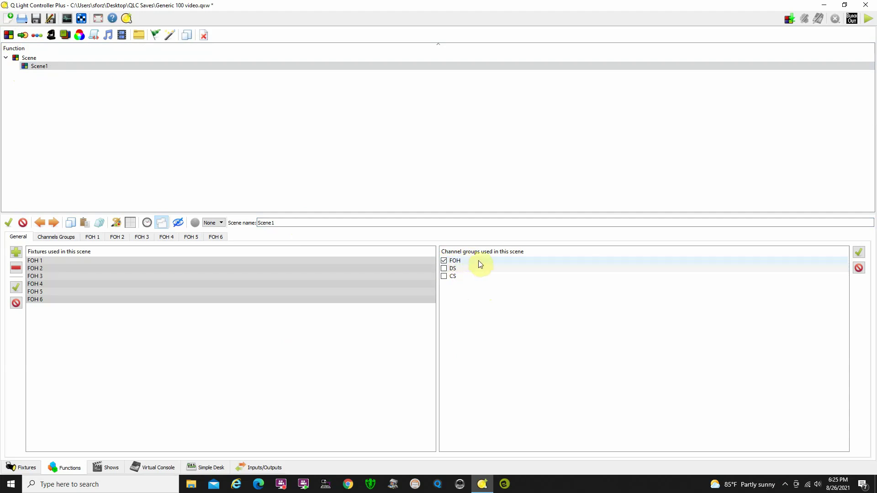
{"action": "left_click", "coordinate": [69, 300]}
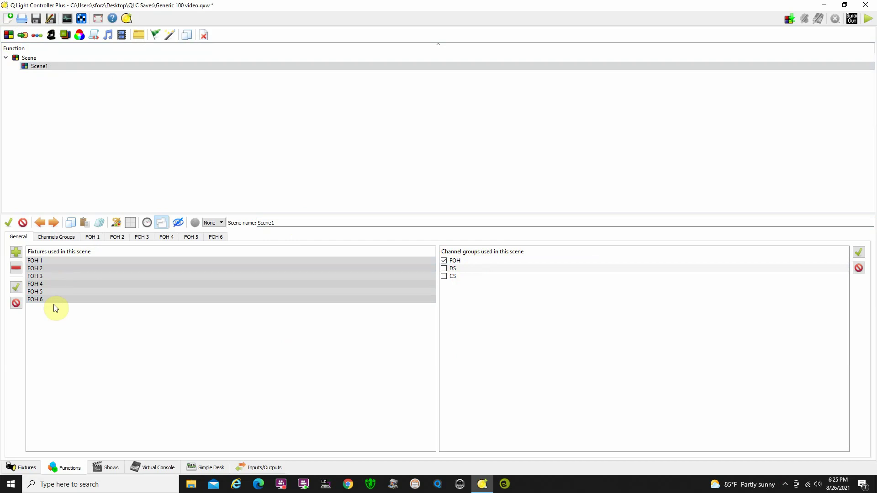
Step: Merge the fixture pages into one All fixtures view and check the FOH group and FOH 1–6 faders
{"action": "left_click", "coordinate": [54, 239]}
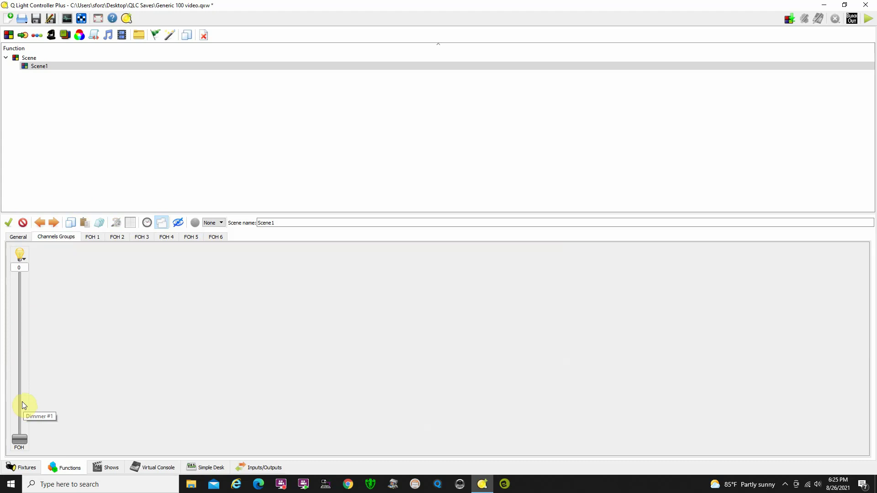
{"action": "left_click", "coordinate": [94, 238]}
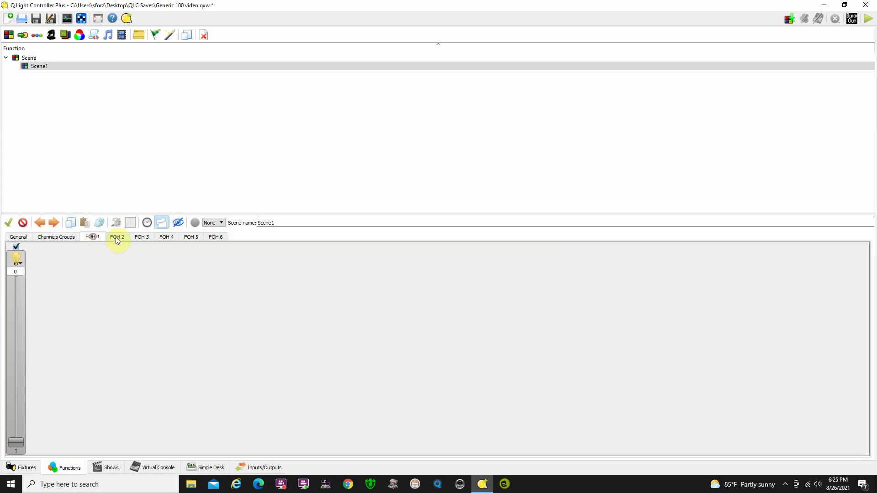
{"action": "left_click", "coordinate": [141, 238]}
{"action": "left_click", "coordinate": [66, 239]}
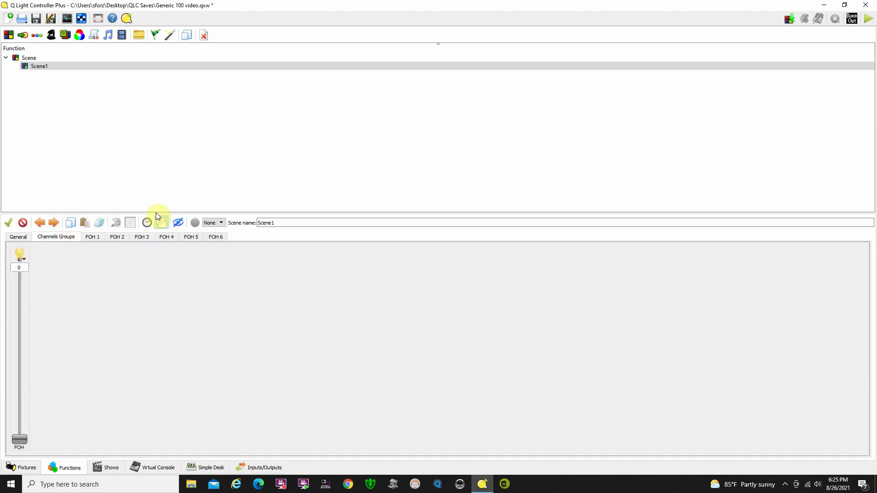
{"action": "left_click", "coordinate": [163, 225]}
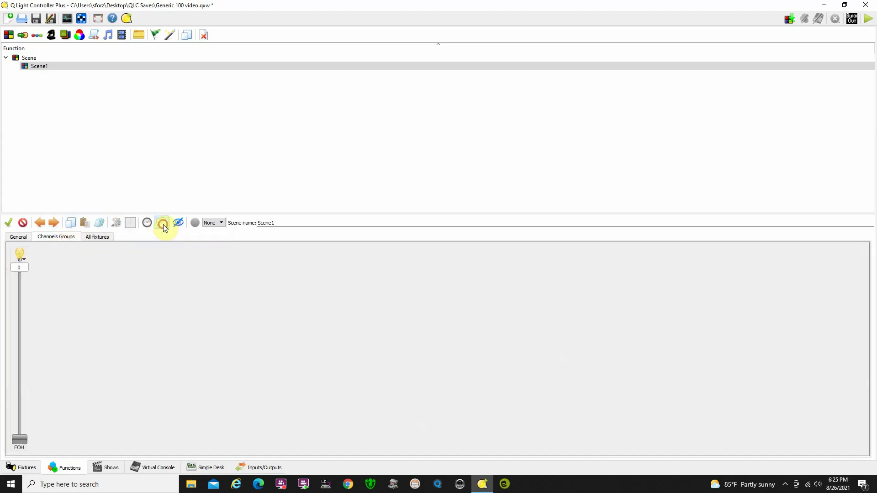
{"action": "left_click", "coordinate": [96, 237]}
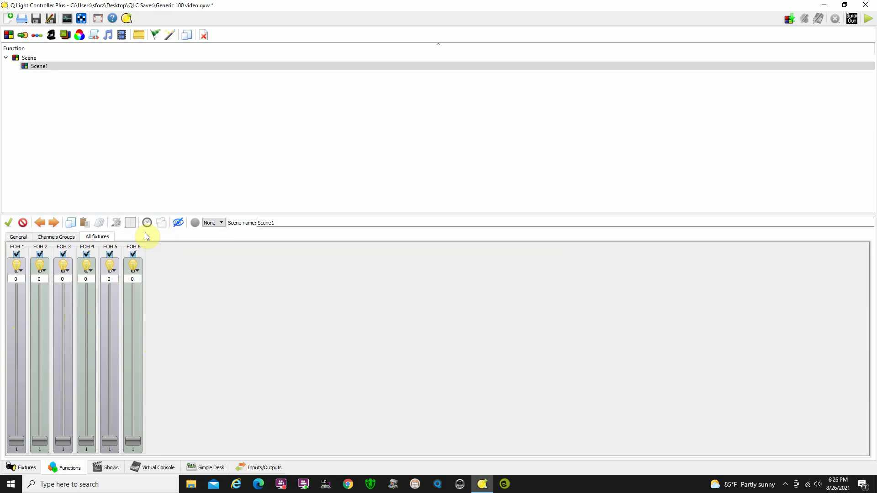
{"action": "left_click", "coordinate": [63, 238]}
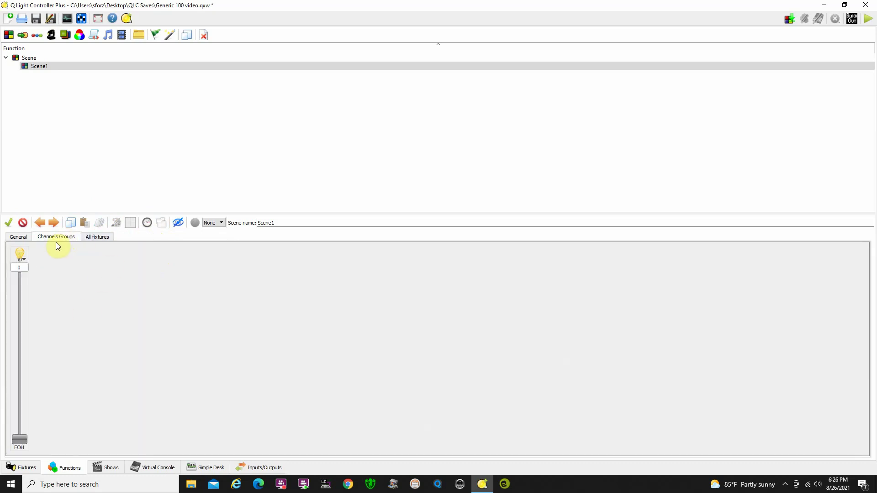
Step: Raise Scene1's FOH group fader to level 159
{"action": "left_click_drag", "start_coordinate": [21, 439], "coordinate": [21, 355]}
{"action": "mouse_move", "coordinate": [24, 357]}
{"action": "left_mouse_down"}
{"action": "mouse_move", "coordinate": [26, 258]}
{"action": "mouse_move", "coordinate": [25, 352]}
{"action": "mouse_move", "coordinate": [27, 340]}
{"action": "left_mouse_up"}
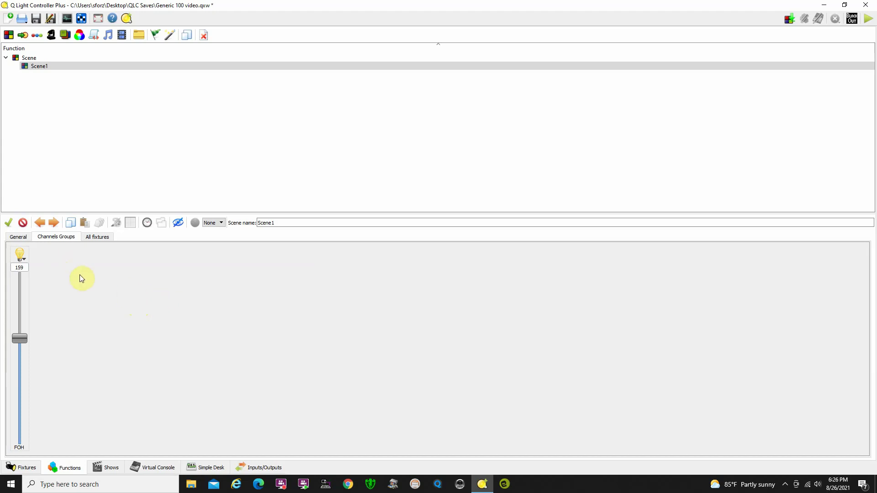
Step: Set Scene1's fade in and fade out to 3 seconds each
{"action": "left_click", "coordinate": [148, 223]}
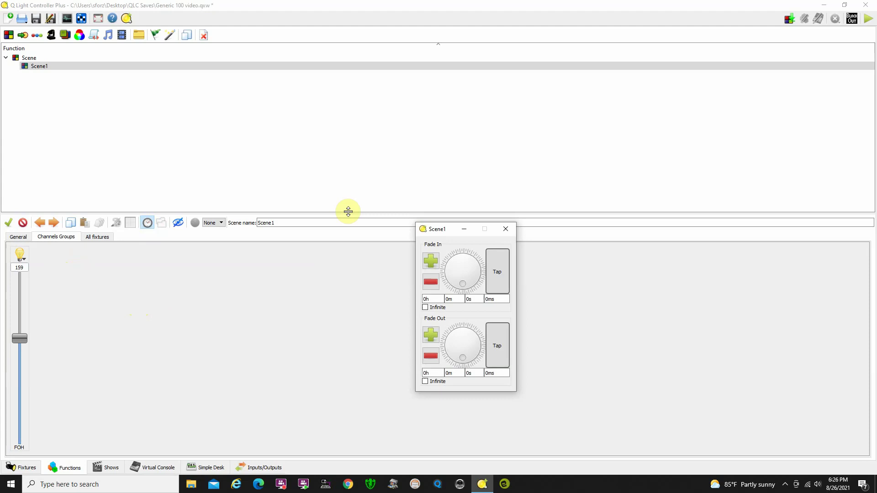
{"action": "left_click", "coordinate": [502, 300]}
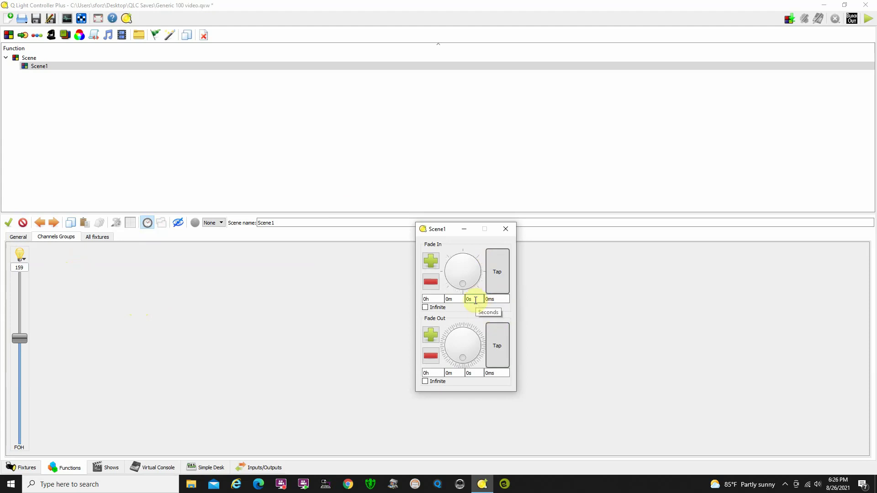
{"action": "left_click", "coordinate": [430, 261]}
{"action": "left_click", "coordinate": [430, 261]}
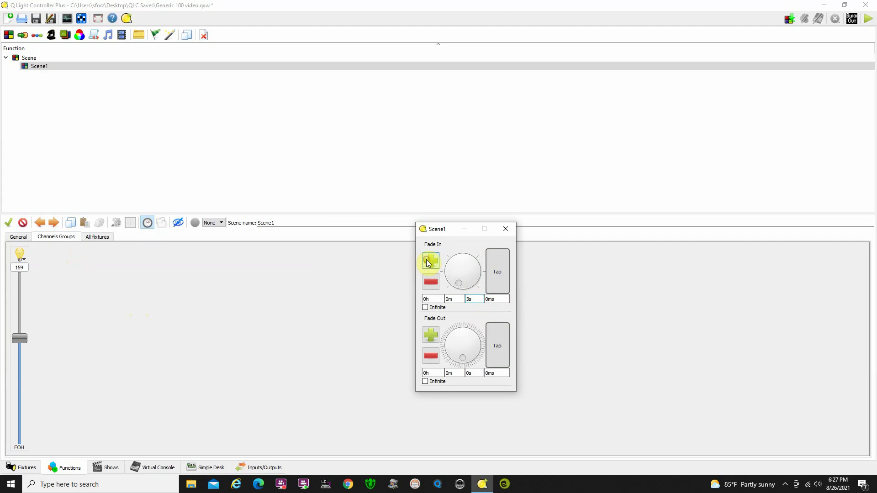
{"action": "left_click", "coordinate": [429, 262]}
{"action": "left_click", "coordinate": [476, 374]}
{"action": "left_click", "coordinate": [431, 335]}
{"action": "left_click", "coordinate": [430, 335]}
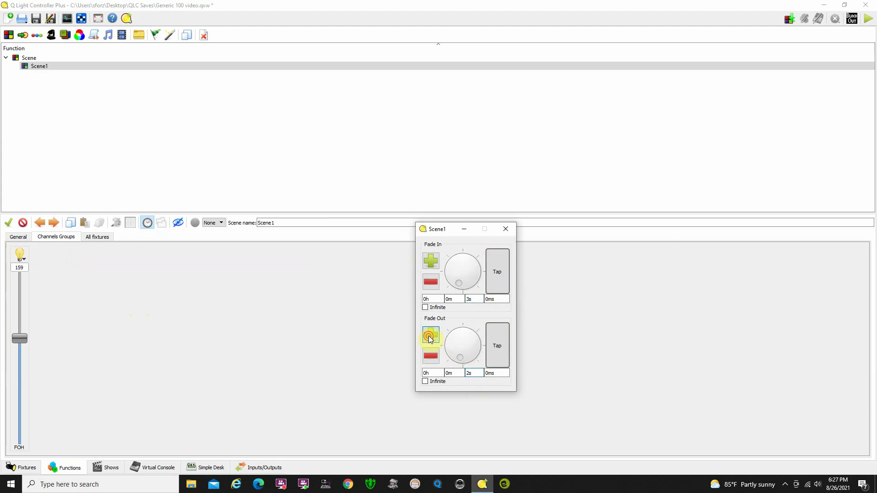
{"action": "left_click", "coordinate": [430, 334]}
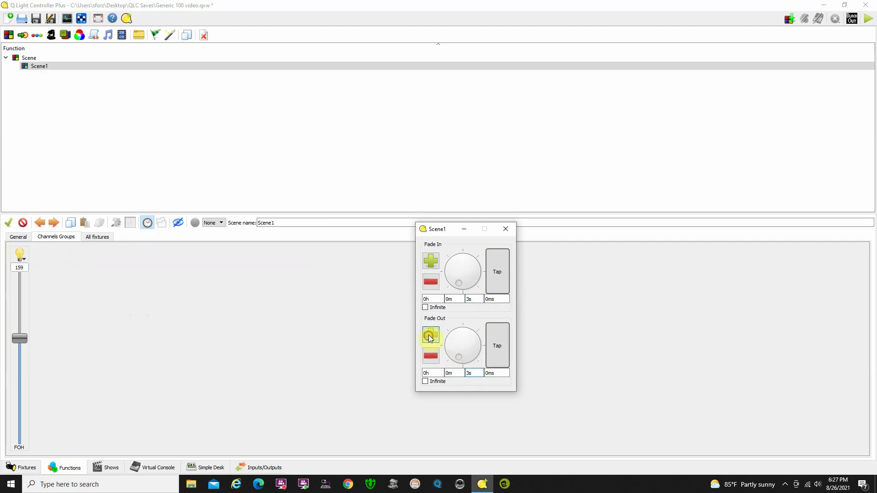
{"action": "left_click", "coordinate": [505, 229]}
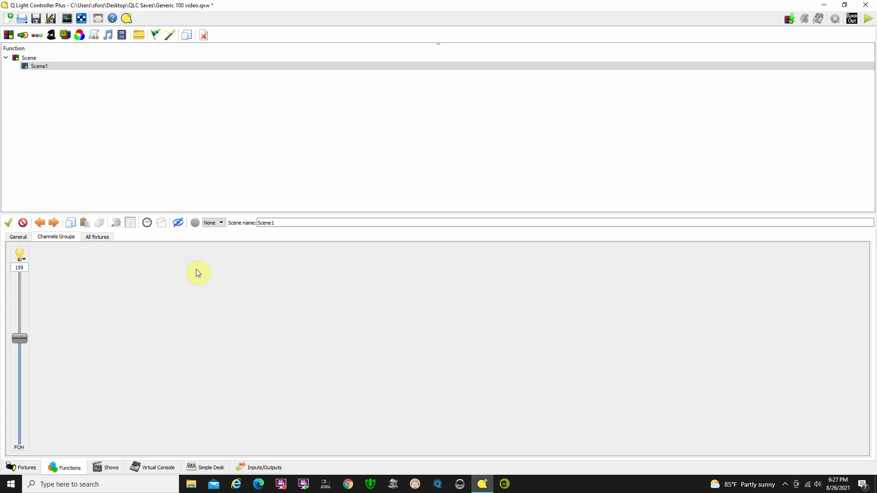
Step: Select Scene1 and show its FOH 1–6 fixture faders, each reading 159
{"action": "left_click", "coordinate": [87, 66]}
{"action": "left_click", "coordinate": [68, 248]}
{"action": "left_click", "coordinate": [101, 242]}
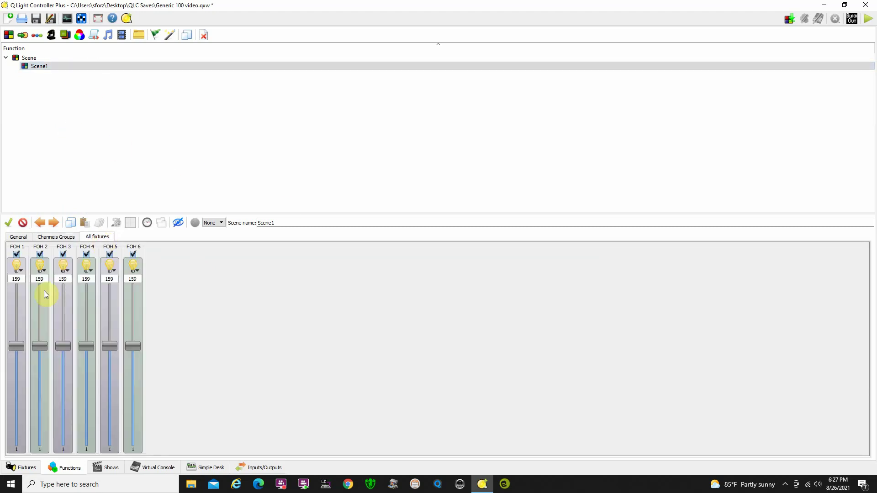
{"action": "left_click", "coordinate": [180, 223]}
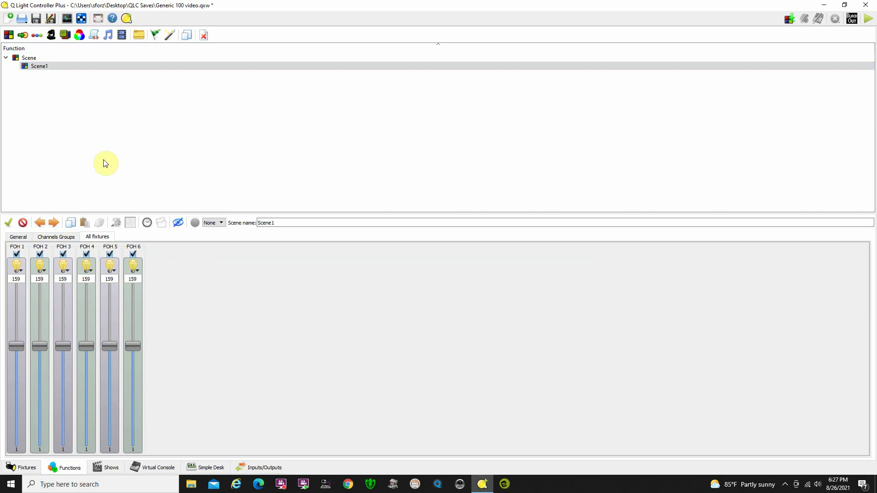
Step: Add a new scene named Scene2 containing the FOH and DS groups
{"action": "left_click", "coordinate": [9, 36]}
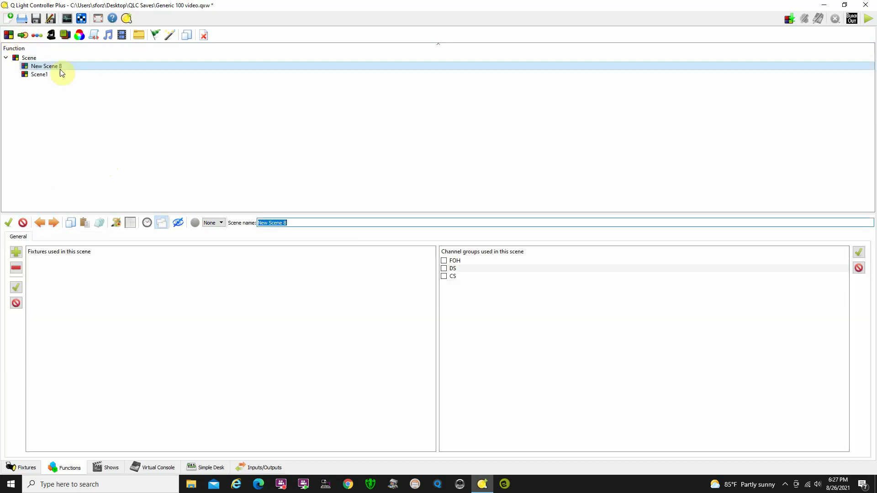
{"action": "type", "text": "Sce"}
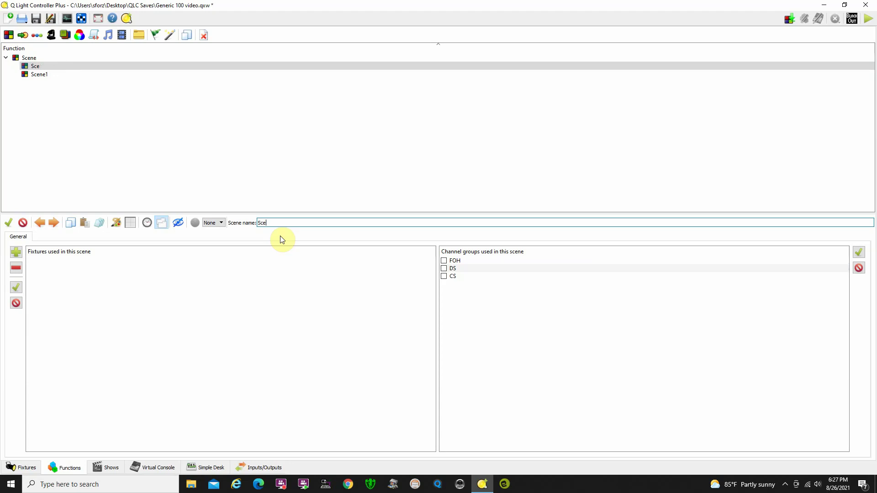
{"action": "type", "text": "b2"}
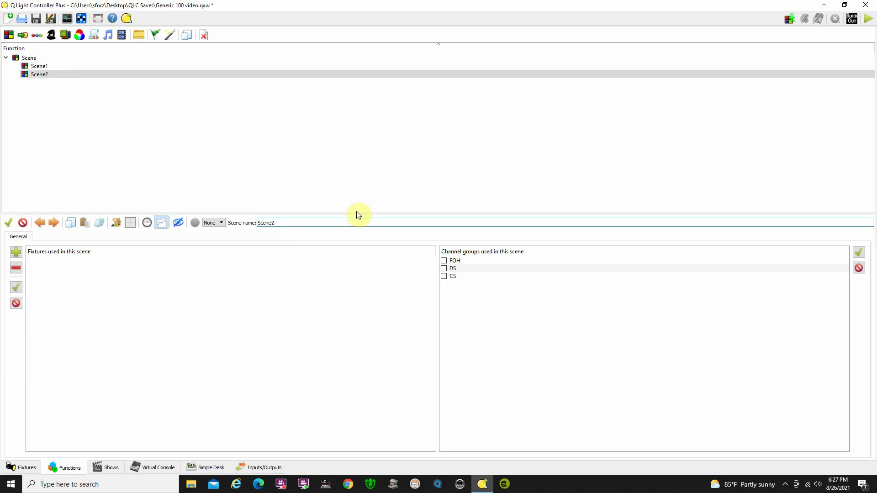
{"action": "left_click", "coordinate": [444, 261]}
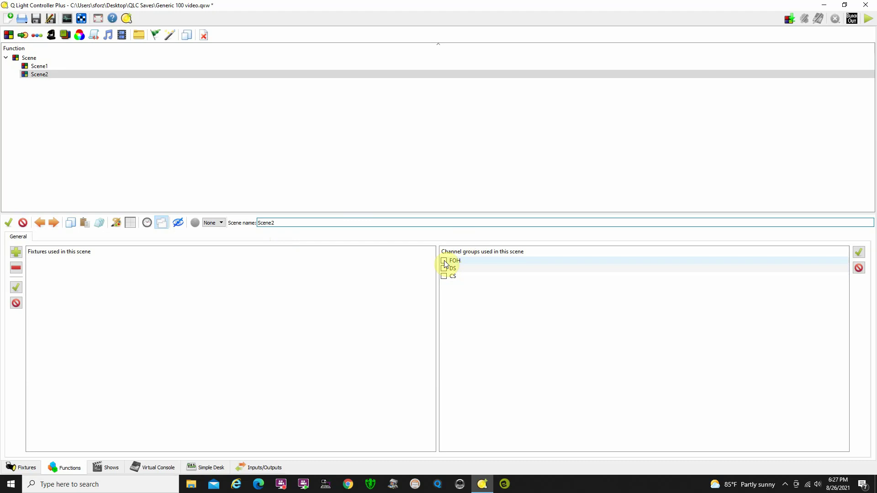
{"action": "left_click", "coordinate": [444, 269]}
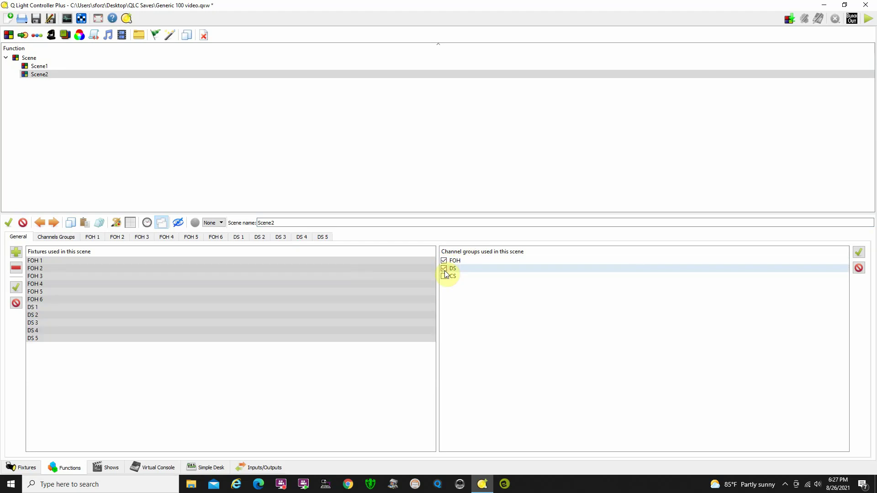
Step: Combine the fixture pages and raise the FOH and DS group faders to 172
{"action": "left_click", "coordinate": [160, 221]}
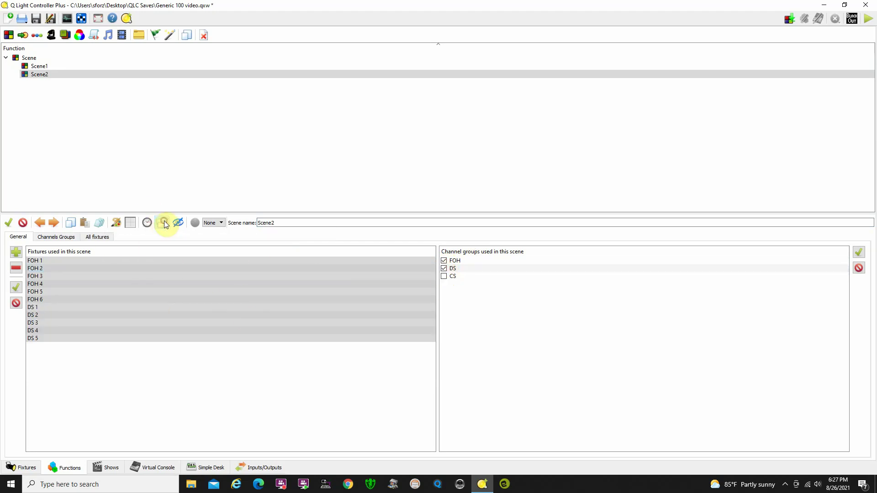
{"action": "left_click", "coordinate": [50, 238]}
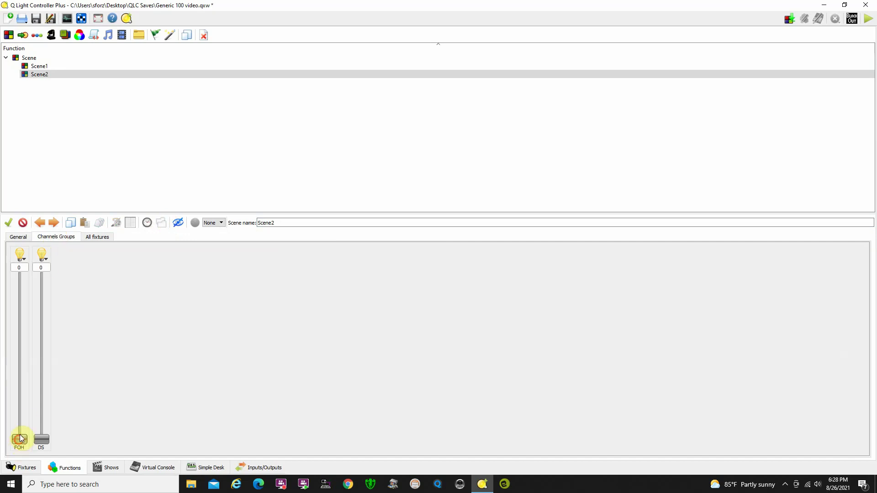
{"action": "left_click_drag", "start_coordinate": [20, 437], "coordinate": [20, 329]}
{"action": "left_click_drag", "start_coordinate": [42, 435], "coordinate": [50, 341]}
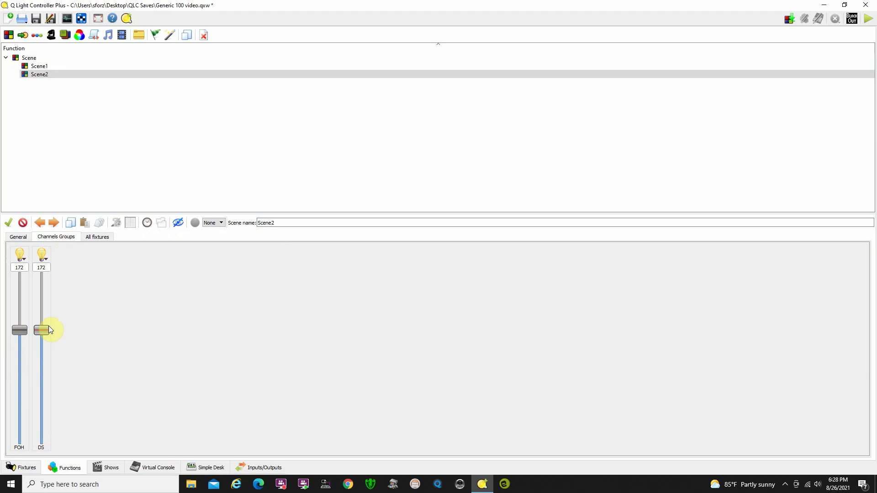
Step: Set fixture levels: FOH 3 at 201, DS 2 at 200, FOH 4 and DS 3 at 145, others 173
{"action": "left_click", "coordinate": [98, 237]}
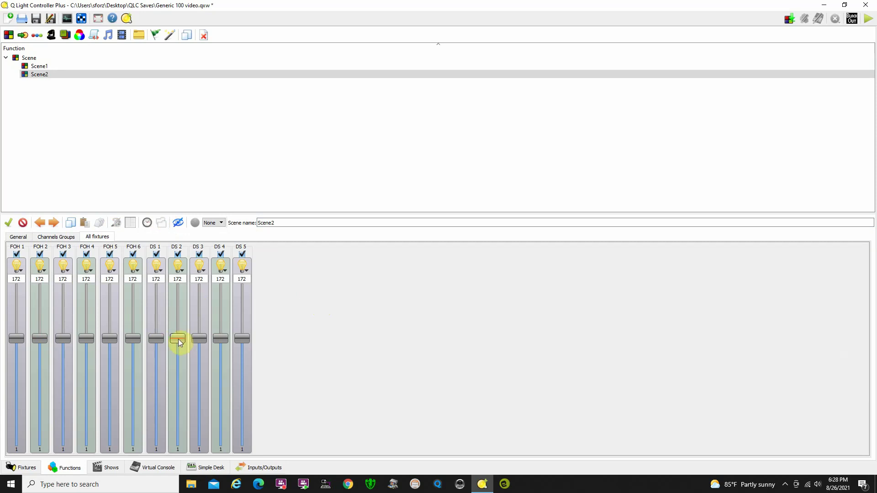
{"action": "left_click_drag", "start_coordinate": [176, 357], "coordinate": [177, 362]}
{"action": "left_click_drag", "start_coordinate": [220, 339], "coordinate": [220, 327]}
{"action": "left_click_drag", "start_coordinate": [85, 339], "coordinate": [87, 351]}
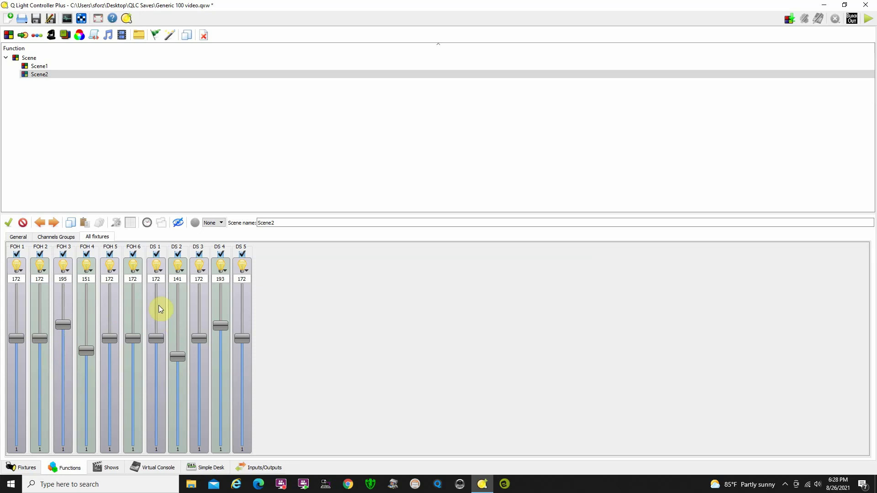
{"action": "left_click", "coordinate": [64, 240]}
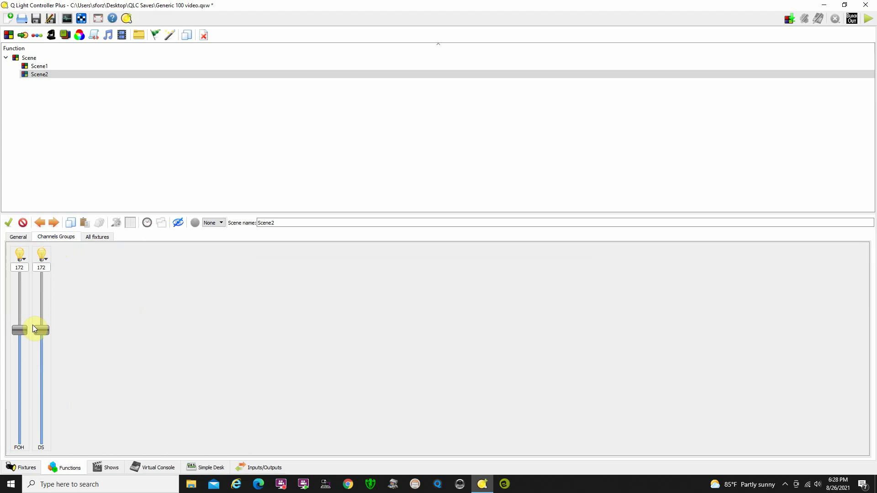
{"action": "left_click_drag", "start_coordinate": [43, 328], "coordinate": [22, 330]}
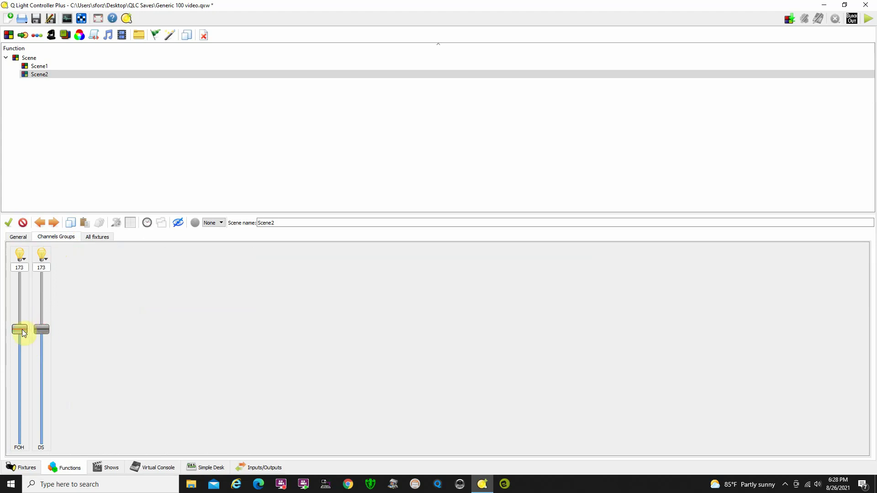
{"action": "left_click", "coordinate": [96, 237]}
{"action": "left_click_drag", "start_coordinate": [199, 338], "coordinate": [179, 323]}
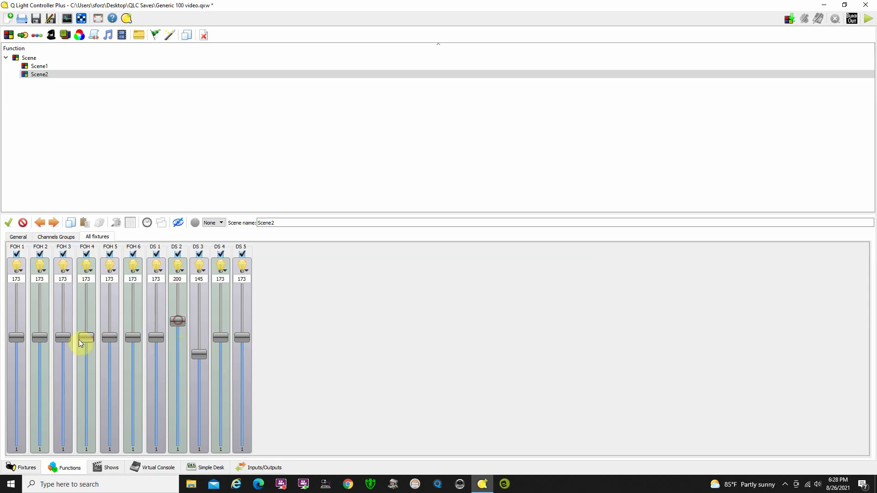
{"action": "left_click_drag", "start_coordinate": [83, 338], "coordinate": [66, 323]}
Step: Give Scene2 a 3-second fade in and fade out
{"action": "left_click", "coordinate": [147, 223]}
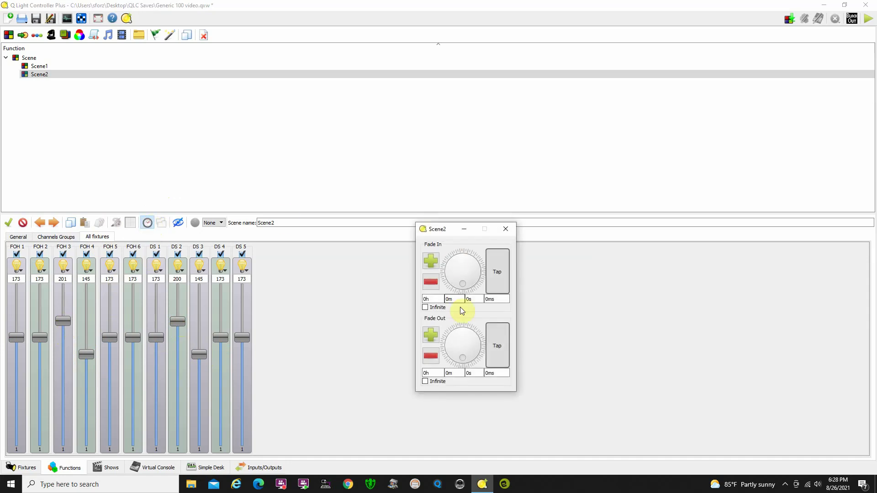
{"action": "left_click", "coordinate": [431, 261]}
{"action": "left_click", "coordinate": [431, 261]}
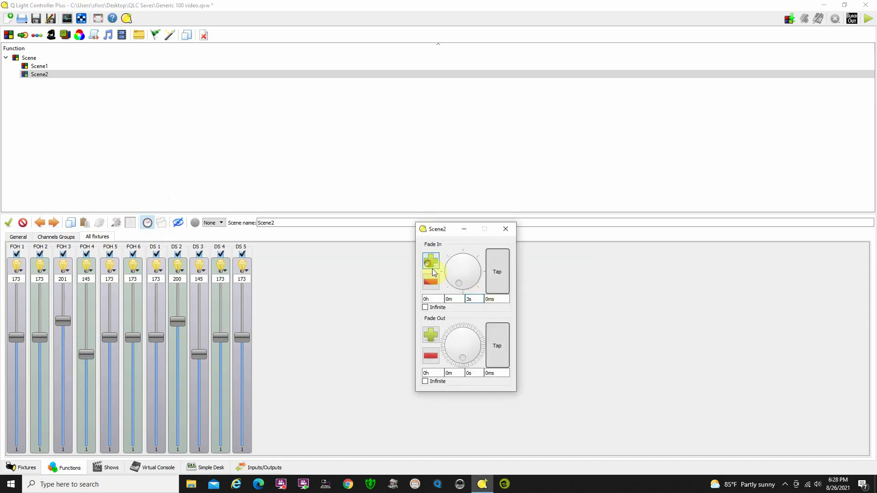
{"action": "left_click", "coordinate": [430, 261]}
{"action": "left_click", "coordinate": [430, 335]}
{"action": "left_click", "coordinate": [430, 335]}
{"action": "left_click", "coordinate": [431, 335]}
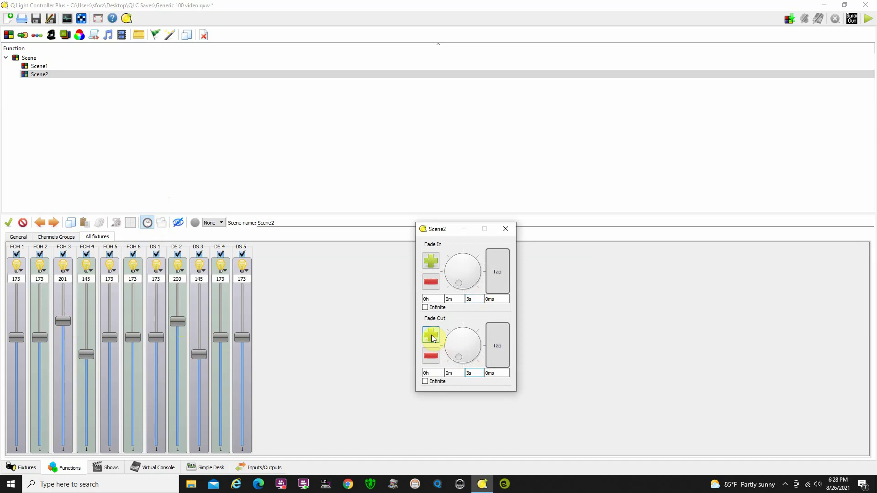
{"action": "left_click", "coordinate": [506, 229]}
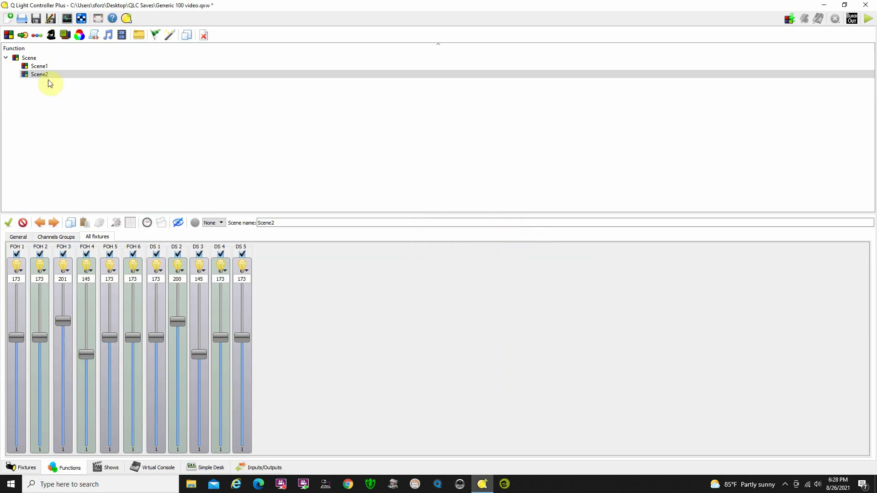
Step: Create a scene named Scene3 and add fixtures CS 3 and CS 4 to it
{"action": "left_click", "coordinate": [8, 35]}
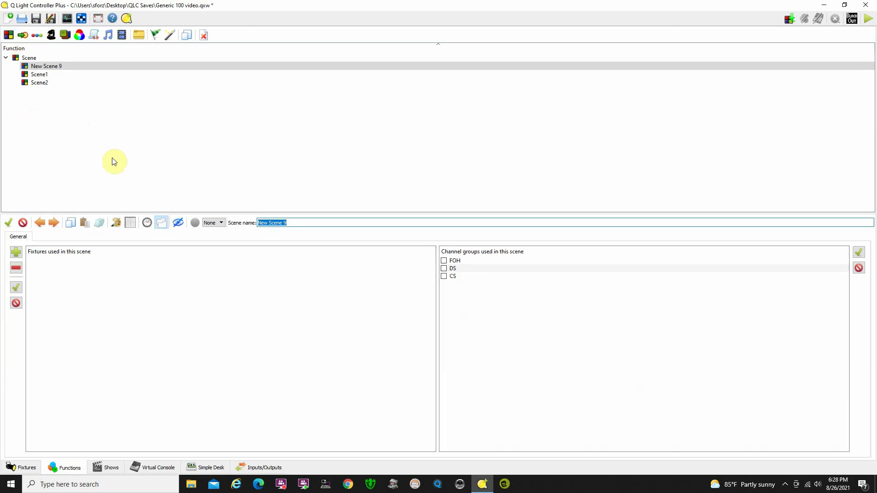
{"action": "type", "text": "Scene3"}
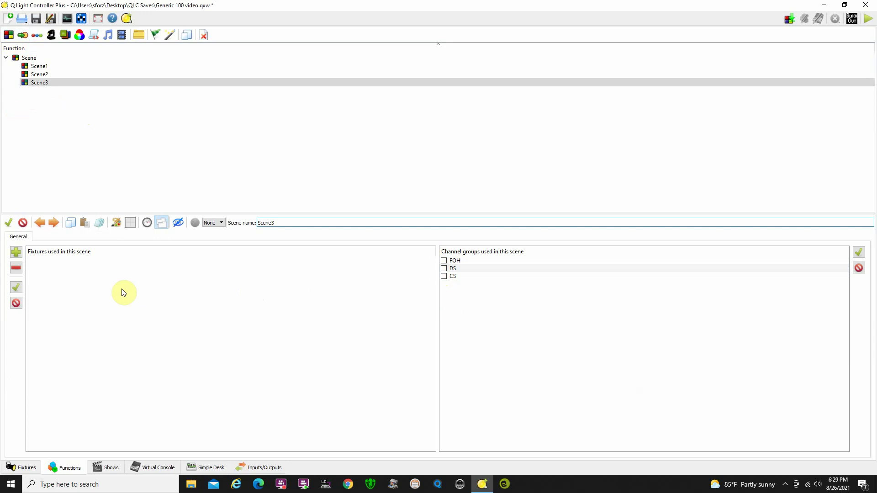
{"action": "left_click", "coordinate": [17, 253]}
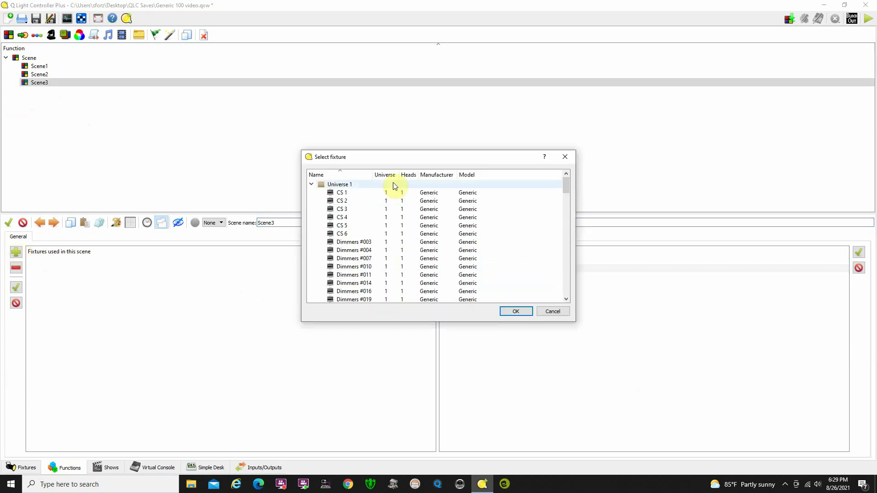
{"action": "left_click", "coordinate": [365, 209]}
{"action": "left_click", "coordinate": [363, 217]}
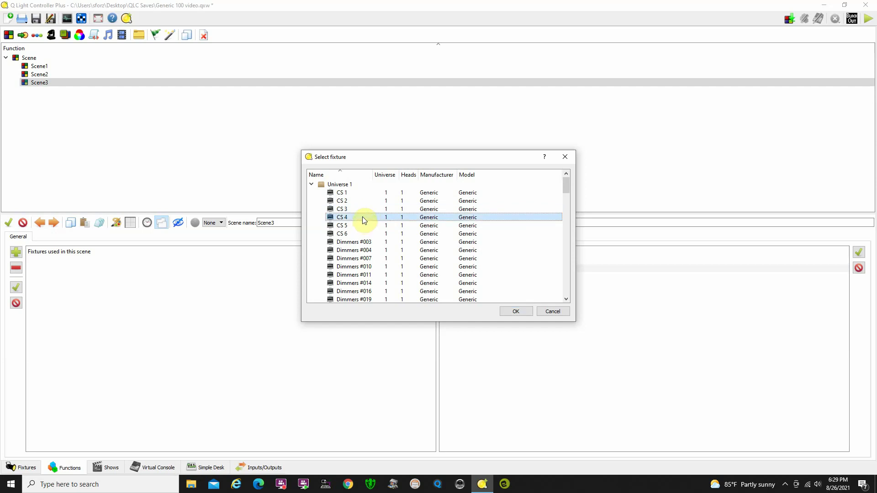
{"action": "left_click", "coordinate": [360, 209], "text": "ctrl"}
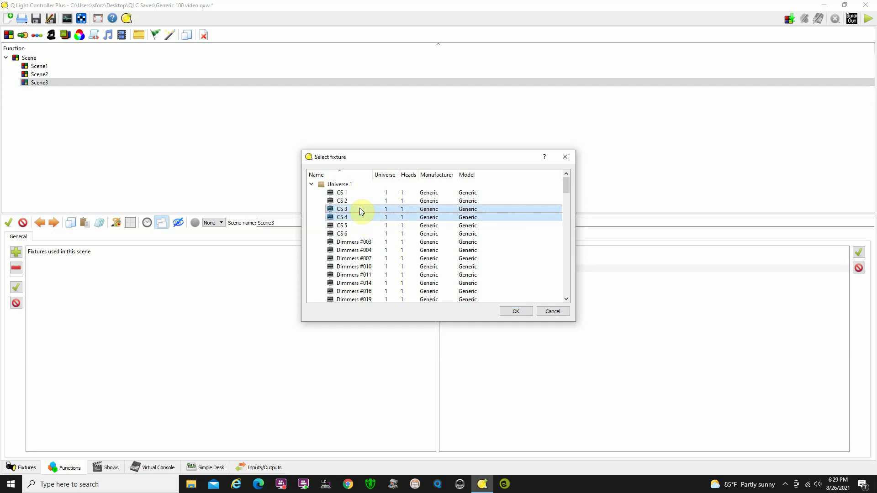
{"action": "left_click", "coordinate": [514, 312]}
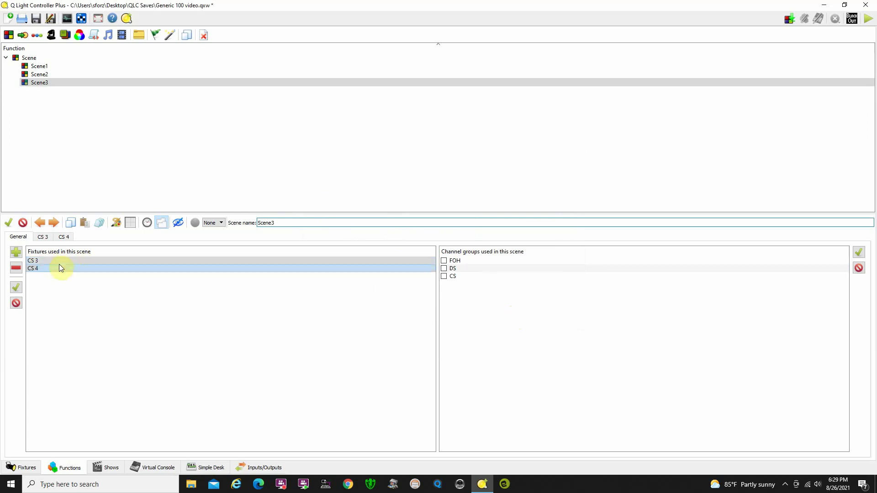
{"action": "left_click", "coordinate": [59, 262]}
{"action": "left_click", "coordinate": [17, 236]}
Step: Inspect CS 3 and CS 4 channel levels, toggling CS 4's channels off and back on
{"action": "left_click", "coordinate": [116, 261]}
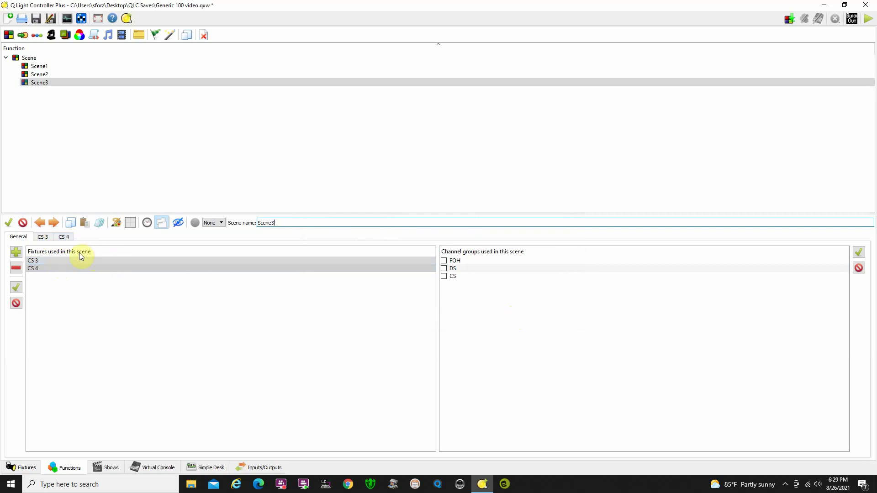
{"action": "left_click", "coordinate": [44, 238]}
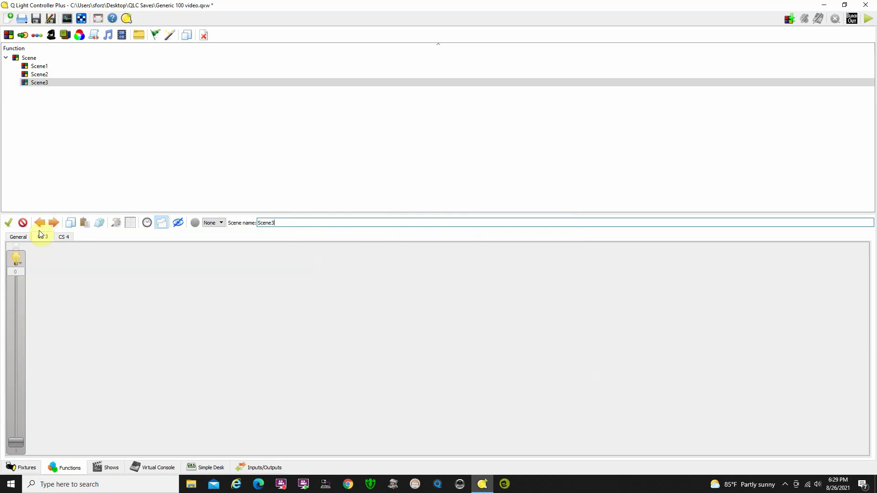
{"action": "left_click", "coordinate": [64, 237]}
{"action": "left_click", "coordinate": [16, 247]}
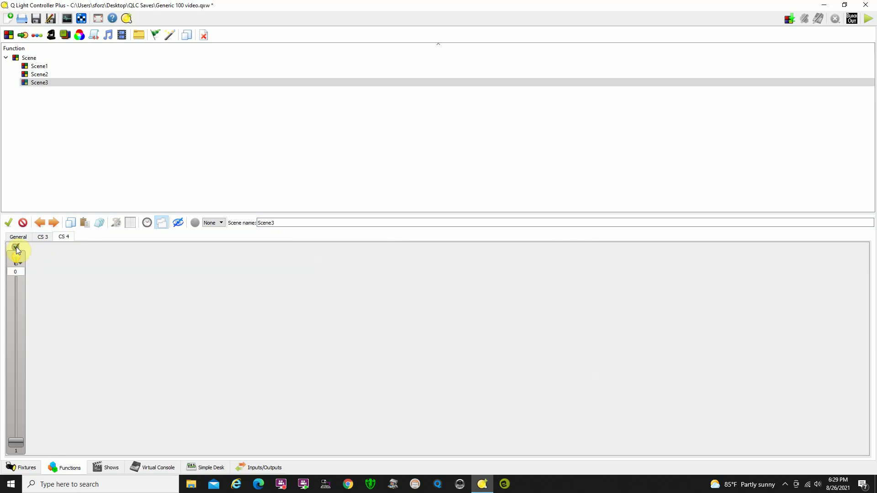
{"action": "left_click", "coordinate": [25, 224]}
{"action": "left_click", "coordinate": [9, 222]}
Step: Combine CS 3 and CS 4 into one view and raise both to level 166
{"action": "left_click", "coordinate": [160, 224]}
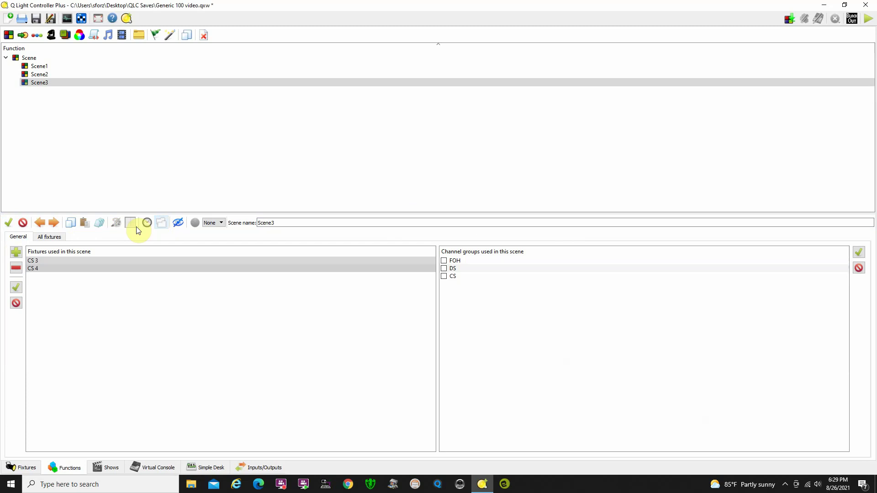
{"action": "left_click", "coordinate": [55, 237]}
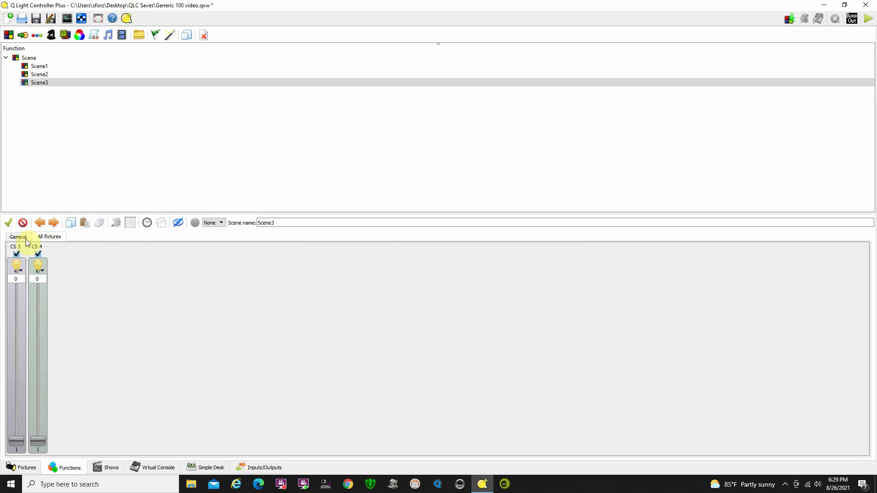
{"action": "left_click", "coordinate": [23, 223]}
{"action": "left_click", "coordinate": [8, 223]}
{"action": "left_click_drag", "start_coordinate": [18, 439], "coordinate": [32, 369]}
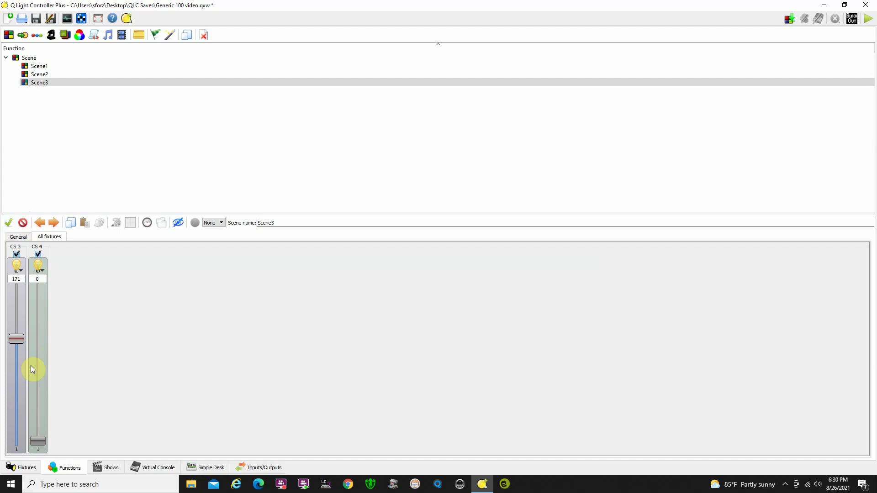
{"action": "left_click_drag", "start_coordinate": [37, 441], "coordinate": [43, 340]}
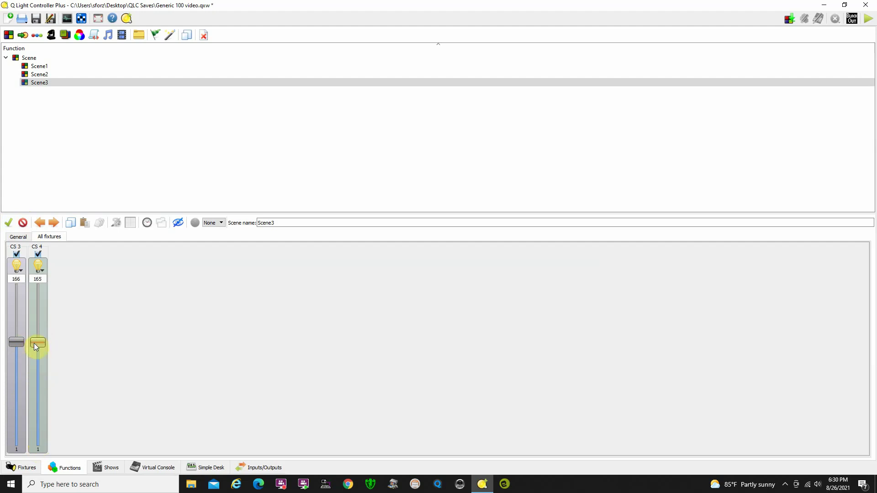
{"action": "left_click_drag", "start_coordinate": [34, 342], "coordinate": [34, 341]}
Step: Set Scene3's fade in and fade out to 3 seconds
{"action": "left_click", "coordinate": [148, 223]}
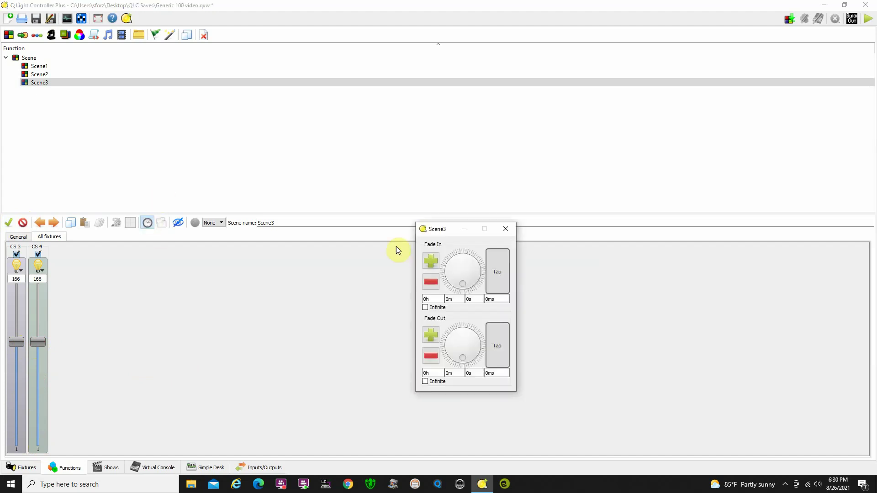
{"action": "left_click", "coordinate": [474, 297]}
{"action": "left_click", "coordinate": [432, 259]}
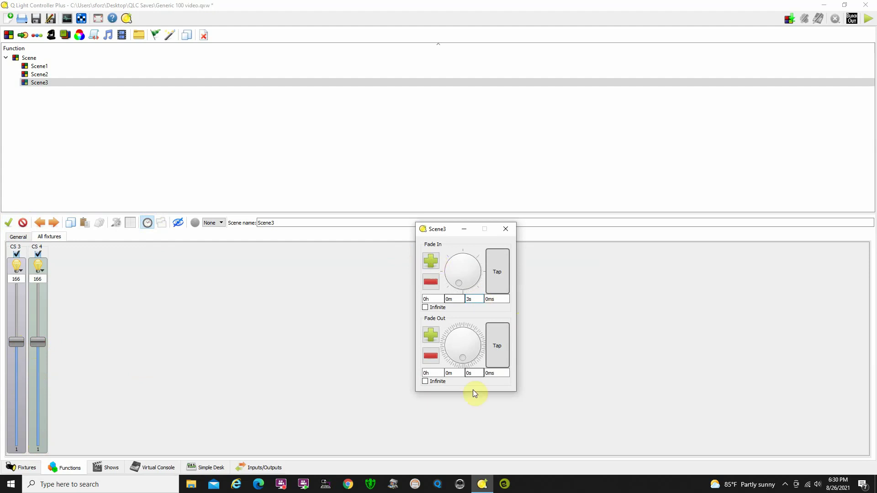
{"action": "left_click", "coordinate": [474, 372]}
{"action": "left_click", "coordinate": [432, 334]}
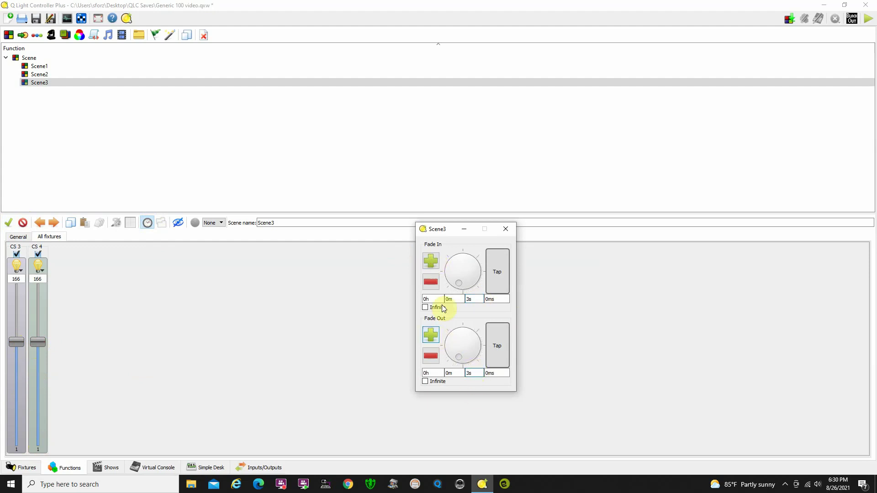
{"action": "left_click", "coordinate": [505, 229]}
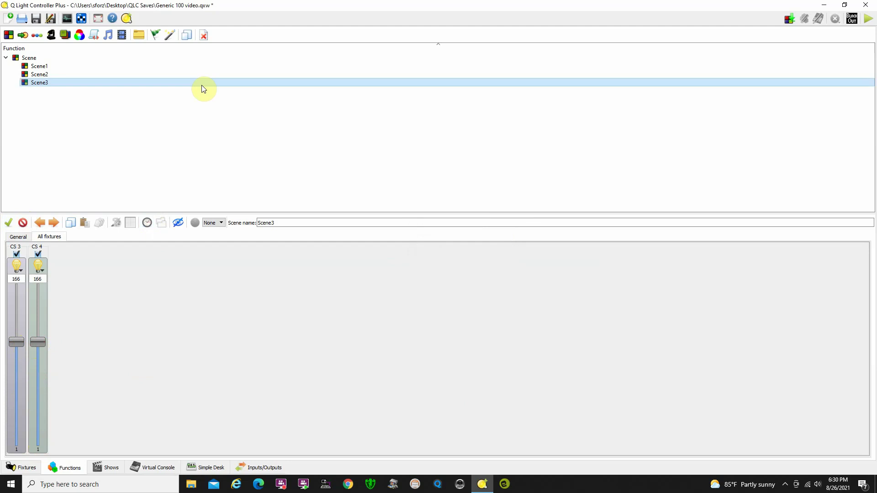
Step: Create a scene named Scene4 containing the FOH, DS and CS groups
{"action": "left_click", "coordinate": [8, 35]}
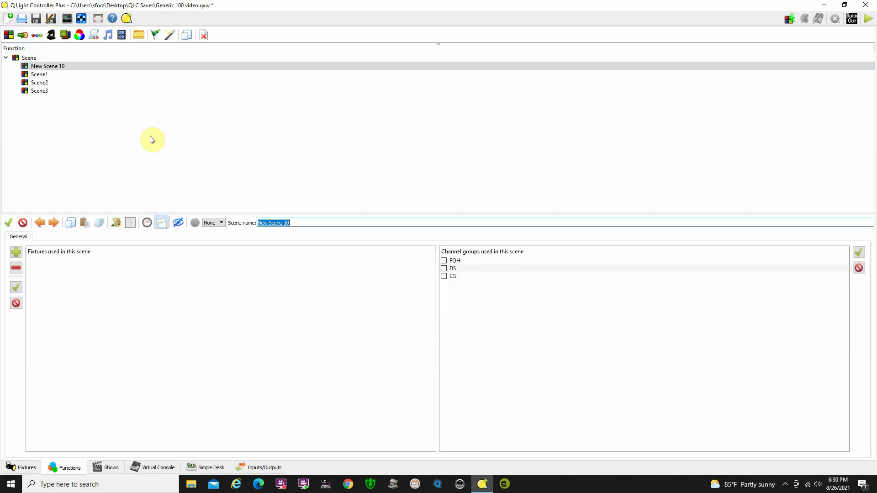
{"action": "type", "text": "Scene4"}
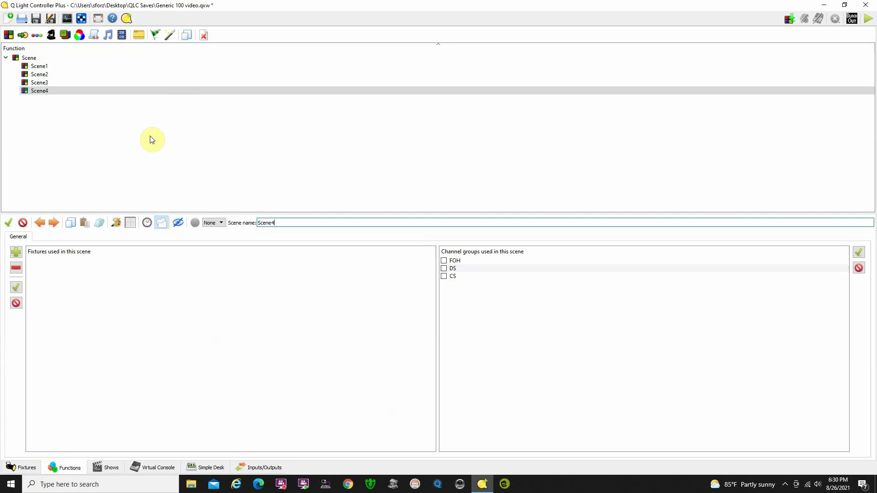
{"action": "left_click", "coordinate": [444, 261]}
{"action": "left_click", "coordinate": [443, 269]}
{"action": "left_click", "coordinate": [444, 277]}
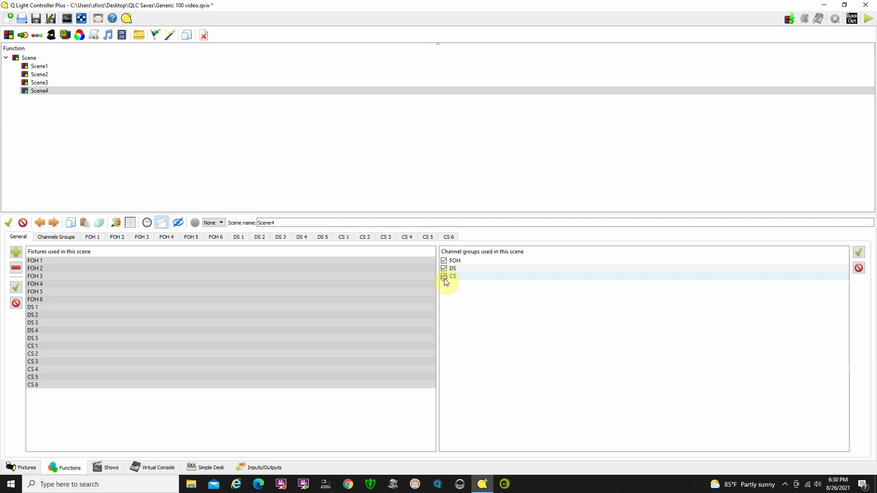
Step: Raise the group levels: FOH to 182, DS up, CS to 180
{"action": "left_click", "coordinate": [162, 224]}
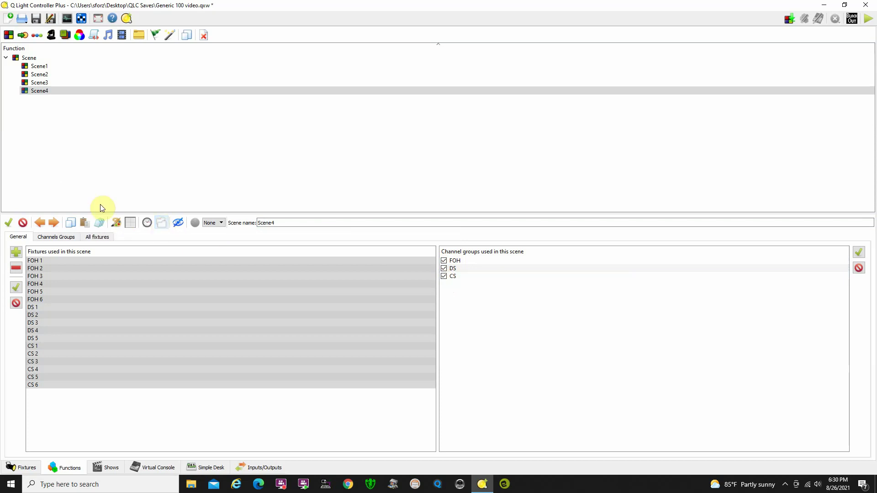
{"action": "left_click", "coordinate": [57, 236]}
{"action": "left_click_drag", "start_coordinate": [17, 431], "coordinate": [31, 325]}
{"action": "left_click_drag", "start_coordinate": [42, 438], "coordinate": [48, 325]}
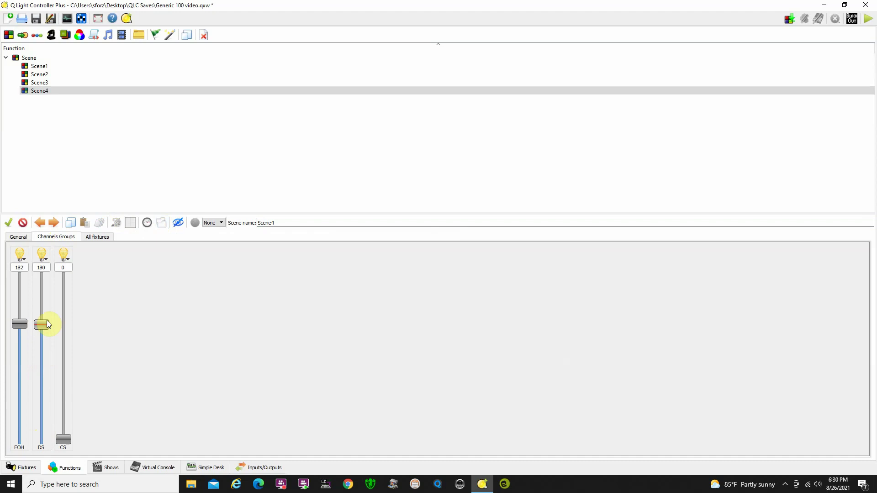
{"action": "left_click_drag", "start_coordinate": [63, 439], "coordinate": [61, 321]}
Step: Turn CS 5, CS 4, FOH 6 and FOH 5 down to 0 and lower DS 4 to 150
{"action": "left_click", "coordinate": [97, 237]}
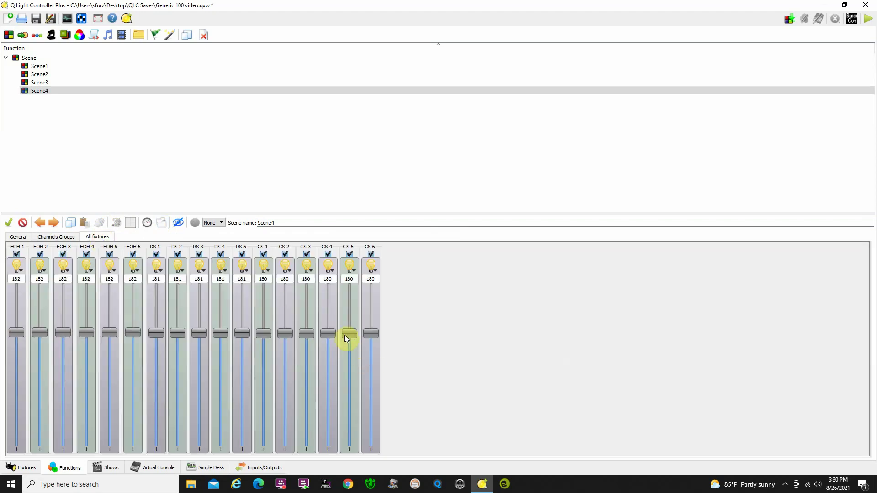
{"action": "left_click_drag", "start_coordinate": [345, 336], "coordinate": [347, 443]}
{"action": "left_click_drag", "start_coordinate": [331, 337], "coordinate": [328, 441]}
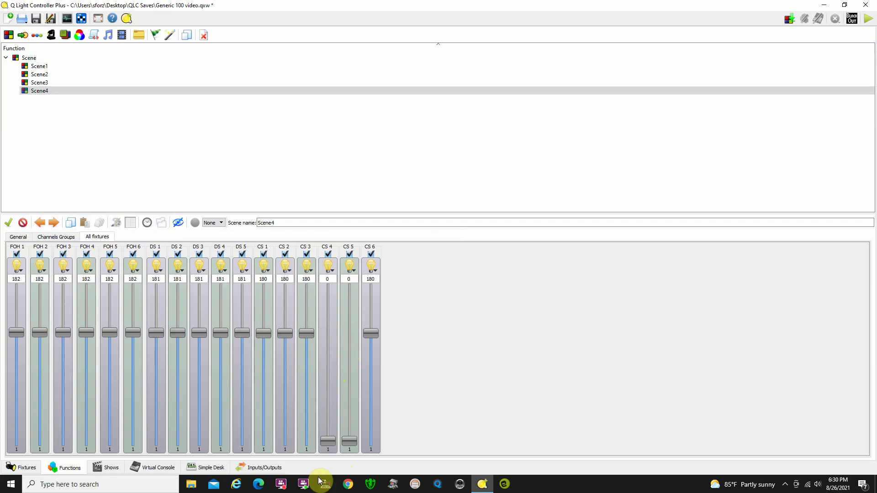
{"action": "scroll", "coordinate": [237, 333], "scroll_direction": "up", "scroll_amount": 3}
{"action": "left_click_drag", "start_coordinate": [221, 331], "coordinate": [220, 352]}
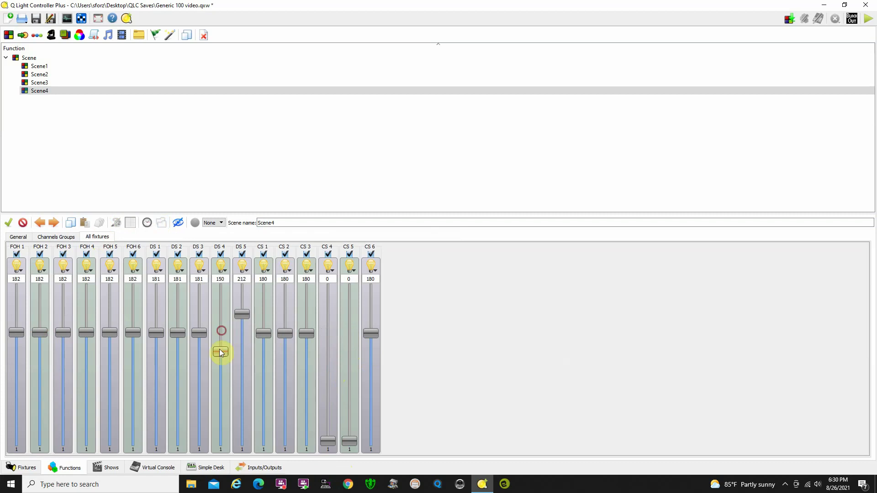
{"action": "left_click_drag", "start_coordinate": [142, 334], "coordinate": [132, 441]}
{"action": "left_click_drag", "start_coordinate": [110, 332], "coordinate": [109, 442]}
{"action": "scroll", "coordinate": [66, 331], "scroll_direction": "up", "scroll_amount": 3}
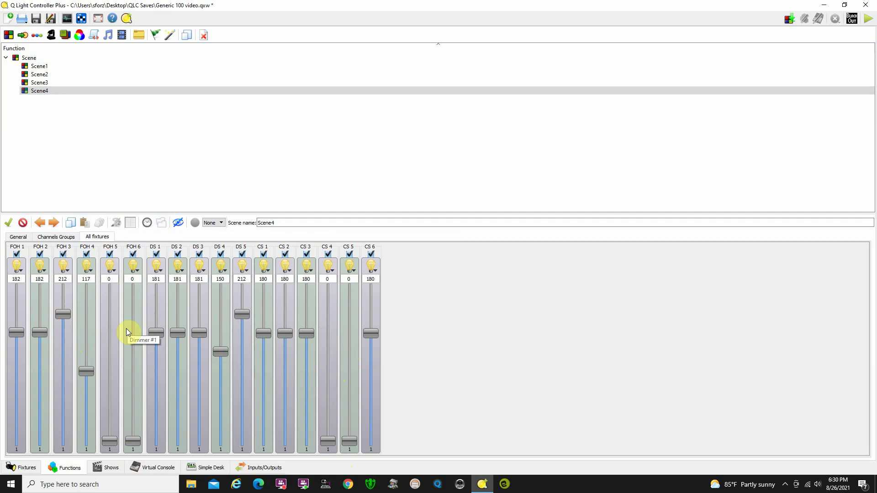
Step: Give Scene4 a 3-second fade in and close the scene editor
{"action": "left_click", "coordinate": [147, 222]}
{"action": "left_click", "coordinate": [471, 299]}
{"action": "left_click", "coordinate": [432, 263]}
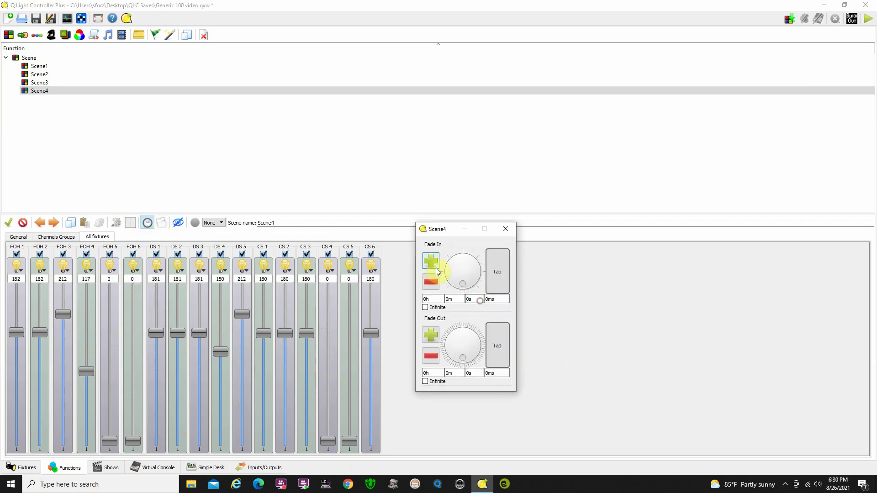
{"action": "left_click", "coordinate": [436, 265]}
{"action": "left_click", "coordinate": [437, 265]}
{"action": "left_click", "coordinate": [476, 372]}
{"action": "left_click", "coordinate": [431, 333]}
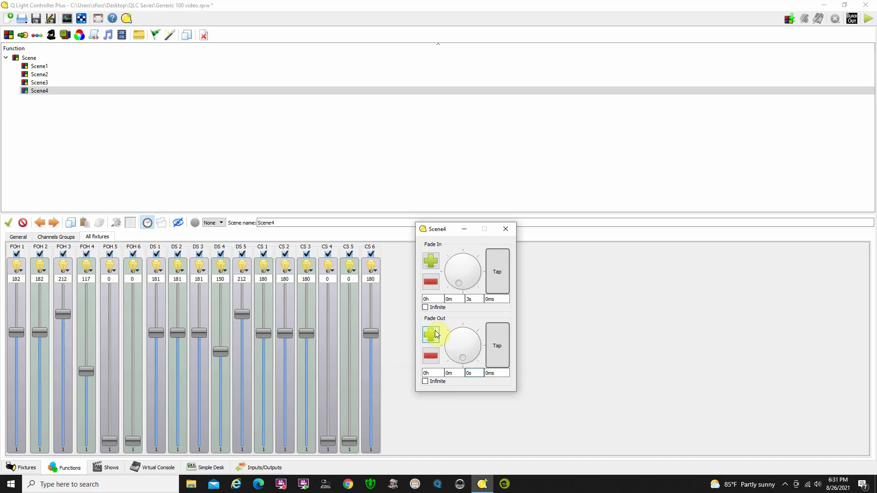
{"action": "left_click", "coordinate": [505, 230]}
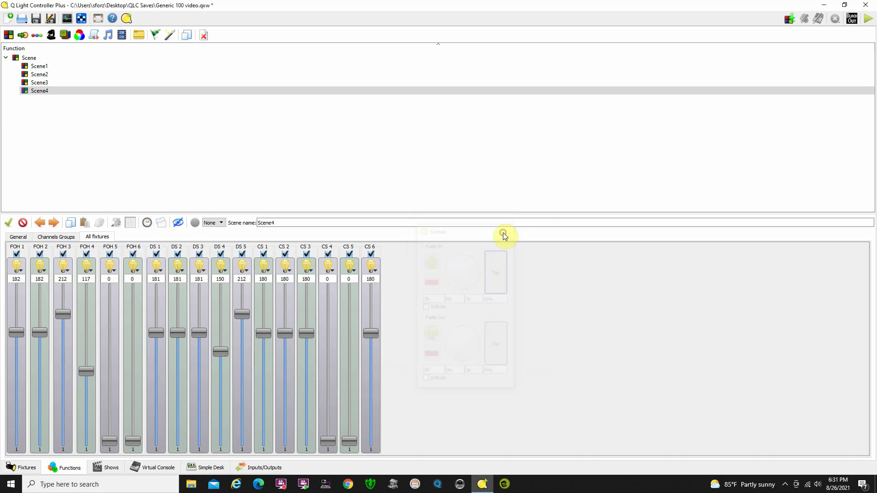
{"action": "left_click", "coordinate": [173, 130]}
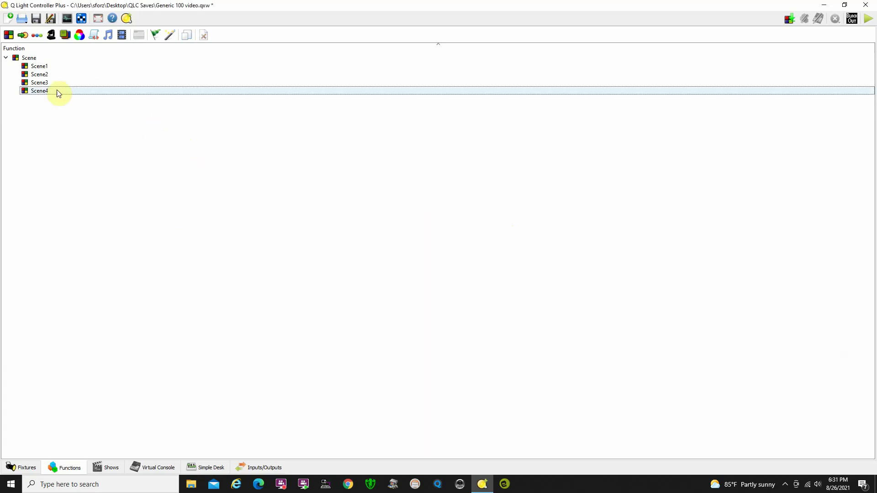
Step: Add fixtures DS 3 and DS 4 to Scene3
{"action": "left_click", "coordinate": [45, 83]}
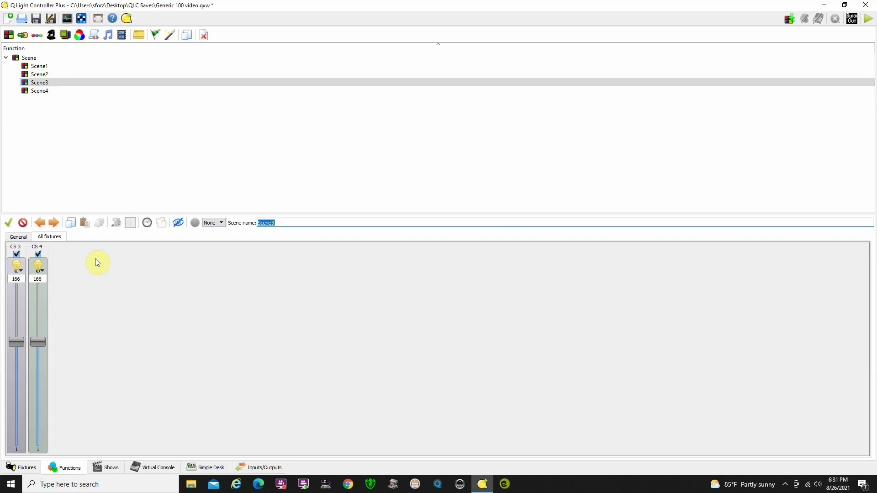
{"action": "left_click", "coordinate": [18, 237]}
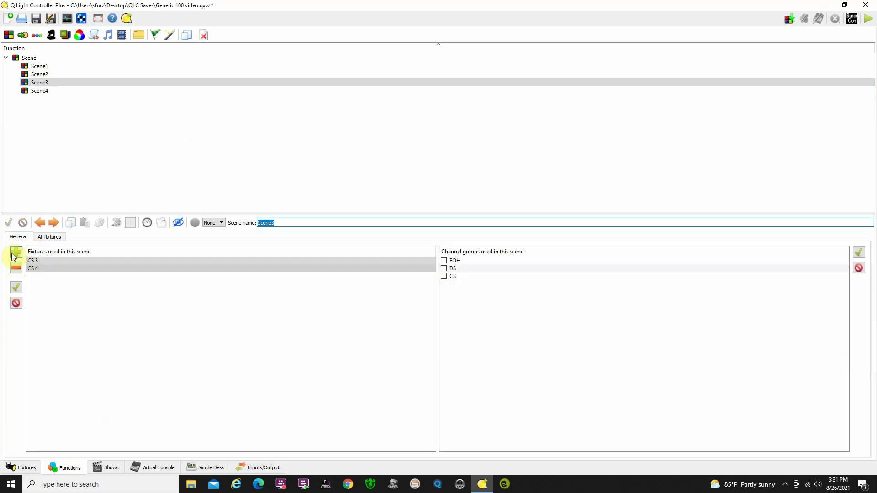
{"action": "left_click", "coordinate": [15, 254]}
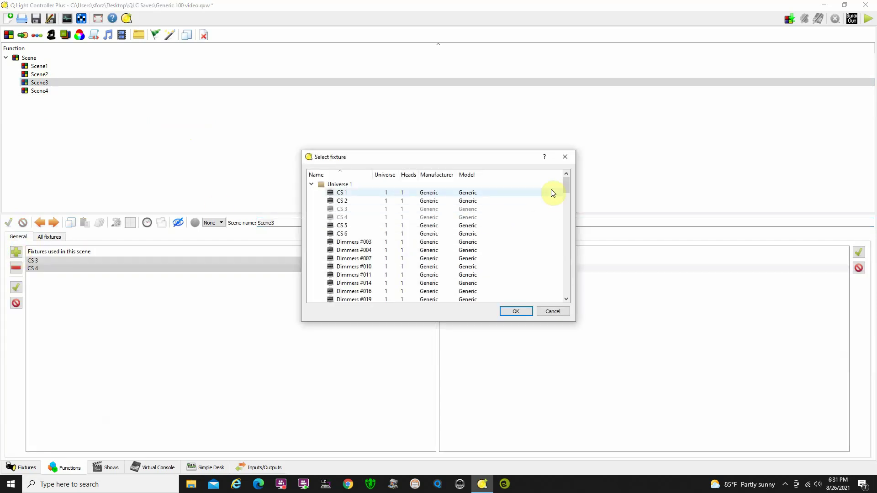
{"action": "left_click_drag", "start_coordinate": [566, 185], "coordinate": [567, 228]}
{"action": "left_click_drag", "start_coordinate": [566, 266], "coordinate": [567, 280]}
{"action": "left_click", "coordinate": [352, 261]}
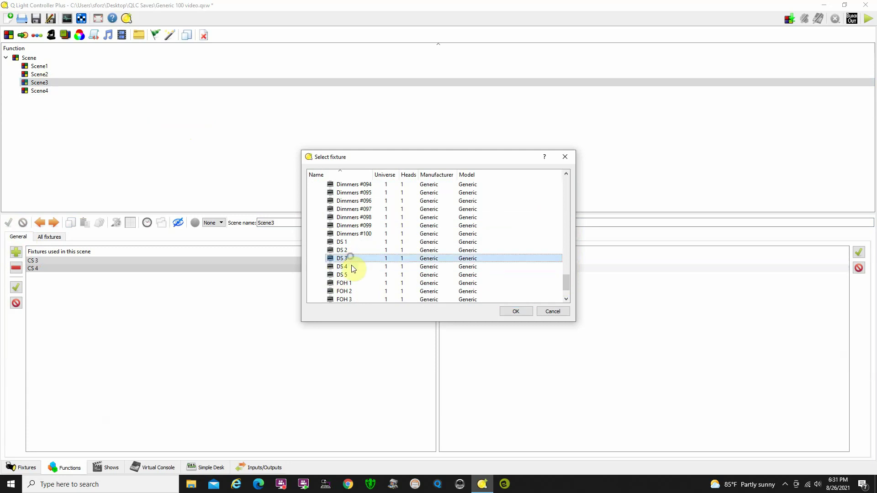
{"action": "left_click", "coordinate": [351, 266], "text": "shift"}
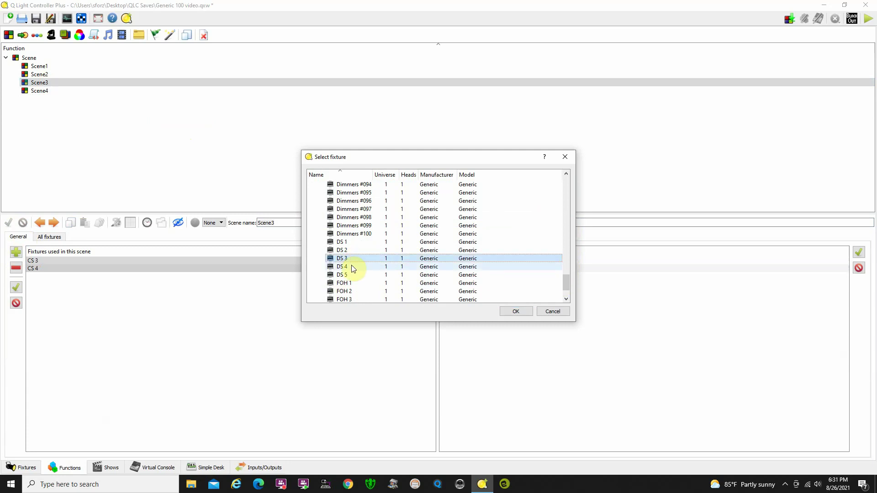
{"action": "left_click", "coordinate": [508, 309]}
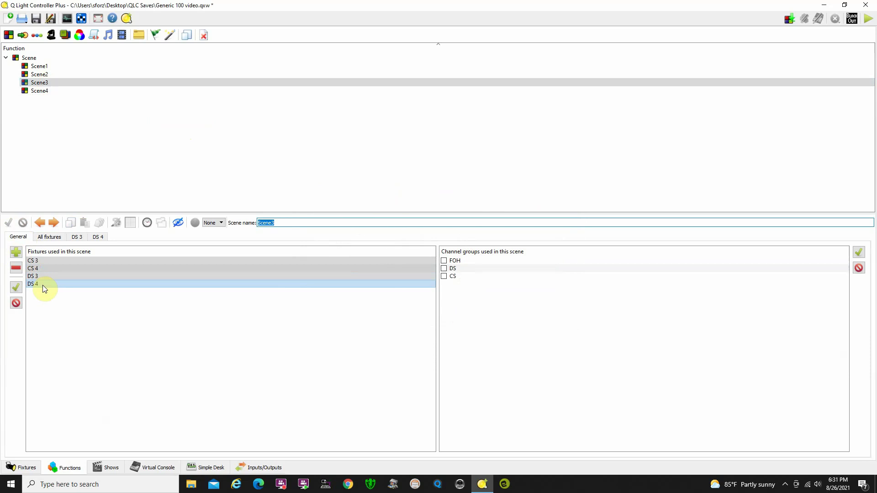
Step: Enable DS 3 and DS 4 in Scene3 and raise both levels to 134
{"action": "left_click", "coordinate": [163, 222]}
{"action": "left_click", "coordinate": [45, 238]}
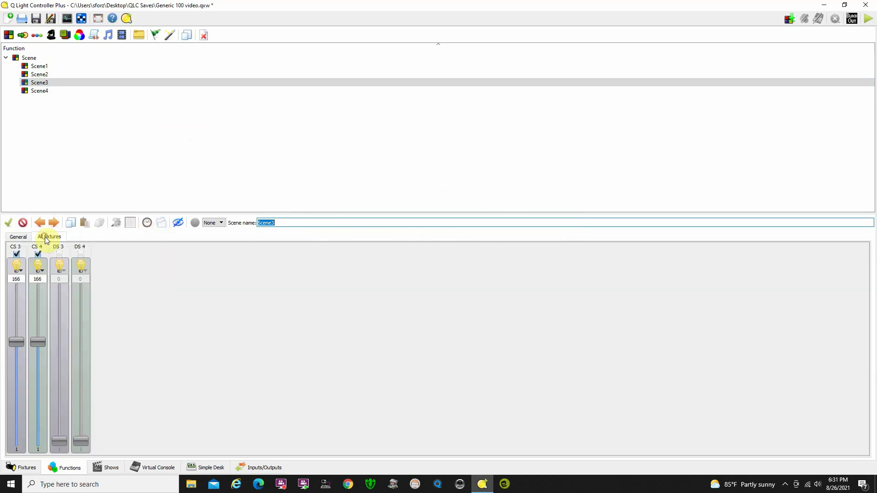
{"action": "left_click", "coordinate": [58, 254]}
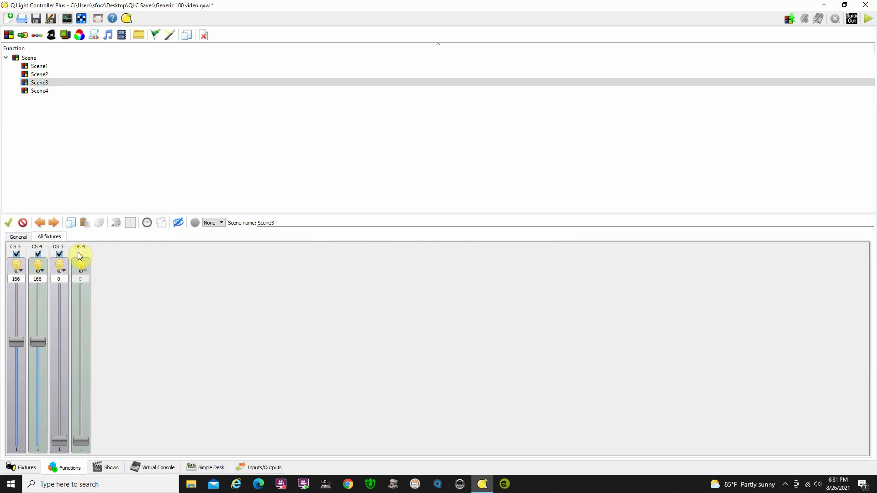
{"action": "left_click", "coordinate": [79, 254]}
{"action": "left_click", "coordinate": [60, 442]}
{"action": "left_click_drag", "start_coordinate": [61, 375], "coordinate": [60, 358]}
{"action": "left_click_drag", "start_coordinate": [83, 442], "coordinate": [85, 362]}
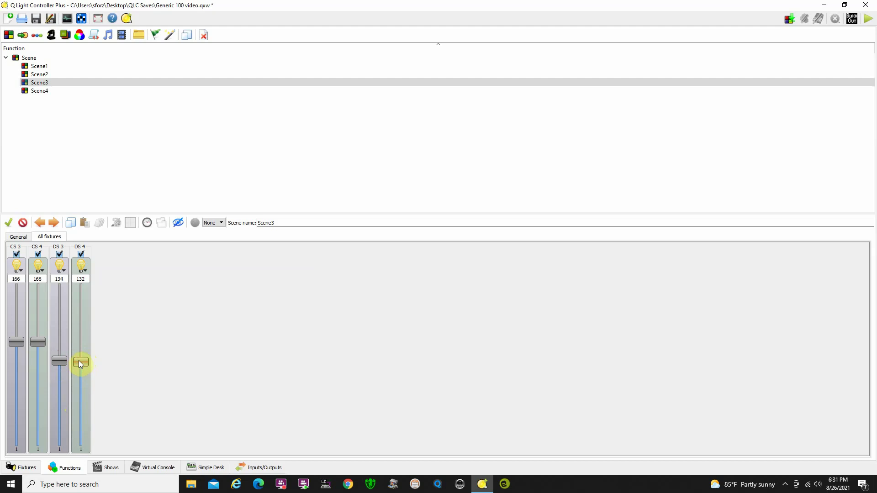
{"action": "left_click_drag", "start_coordinate": [78, 364], "coordinate": [79, 361]}
Step: Step through Scene1 to Scene4 to review their levels
{"action": "left_click", "coordinate": [58, 66]}
{"action": "left_click", "coordinate": [58, 73]}
{"action": "left_click", "coordinate": [56, 82]}
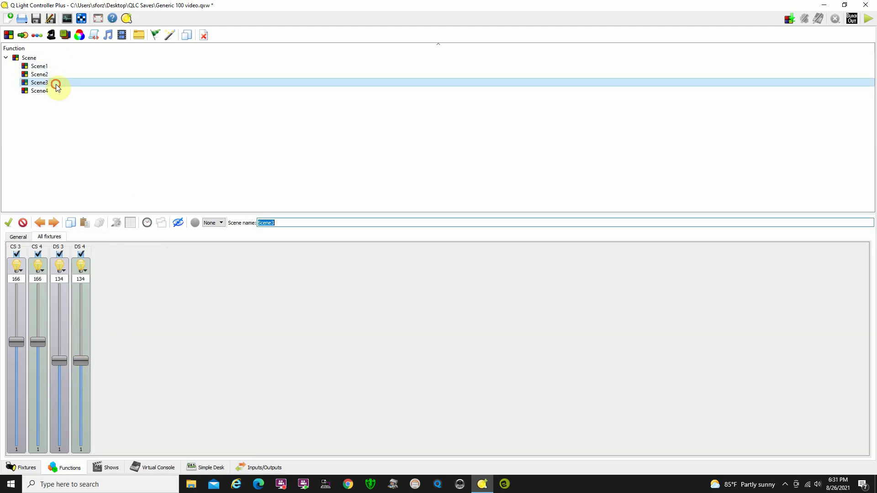
{"action": "left_click", "coordinate": [55, 90]}
Step: Return to Scene1, showing FOH 1–6 at level 159
{"action": "left_click", "coordinate": [53, 67]}
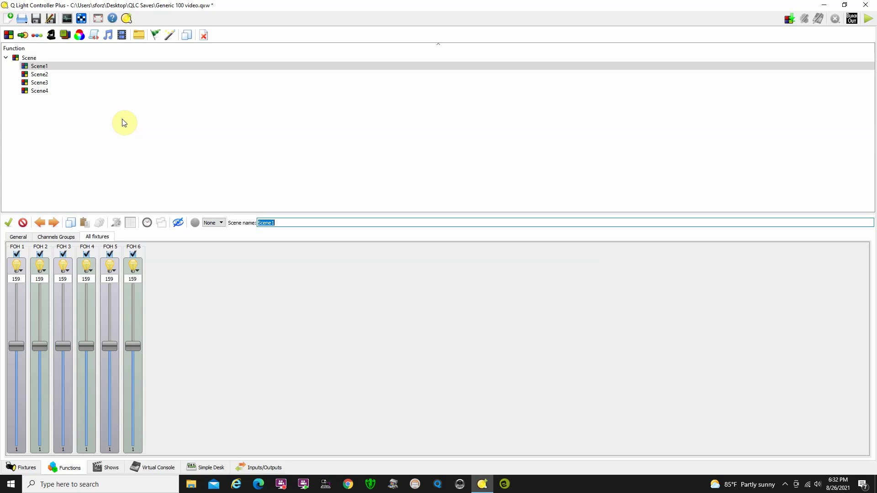
Step: Clone Scene1, rename the copy Scene5, and drop FOH 5 and FOH 6 to 0
{"action": "right_click", "coordinate": [70, 65]}
{"action": "left_click", "coordinate": [109, 73]}
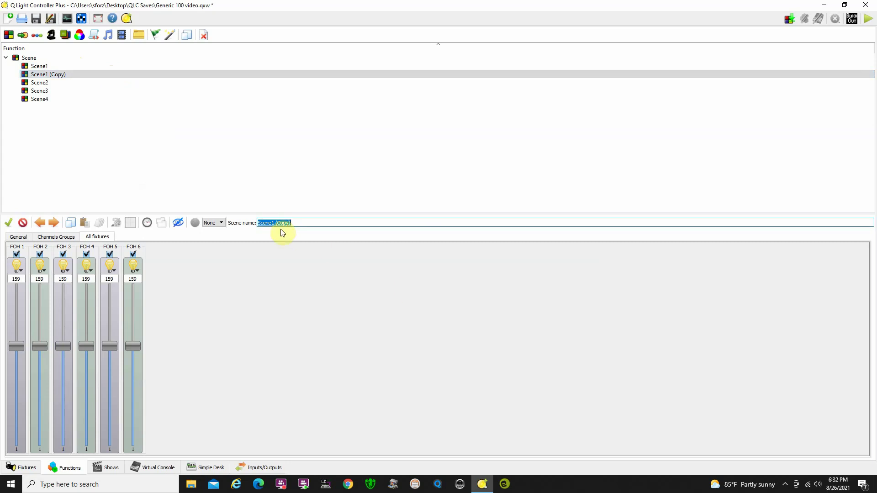
{"action": "left_click", "coordinate": [295, 223]}
{"action": "key", "text": "BackSpace"}
{"action": "key", "text": "BackSpace"}
{"action": "key", "text": "BackSpace"}
{"action": "key", "text": "BackSpace"}
{"action": "key", "text": "BackSpace"}
{"action": "key", "text": "BackSpace"}
{"action": "key", "text": "BackSpace"}
{"action": "key", "text": "BackSpace"}
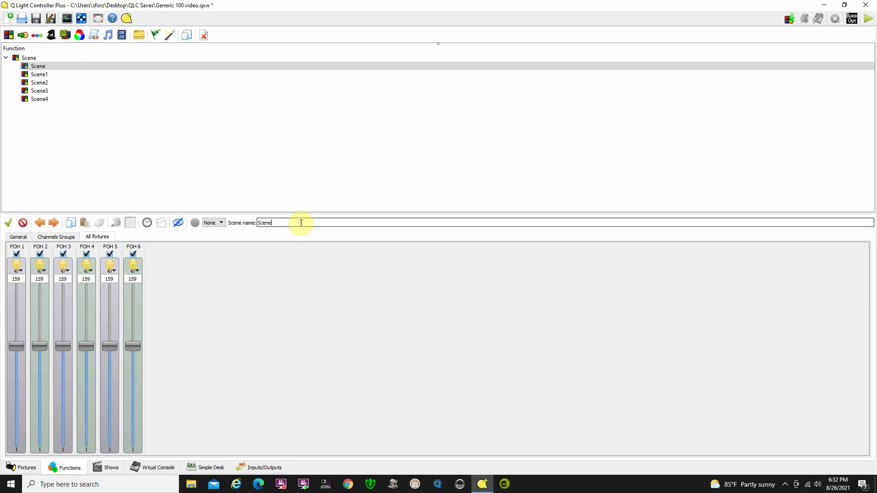
{"action": "type", "text": "5"}
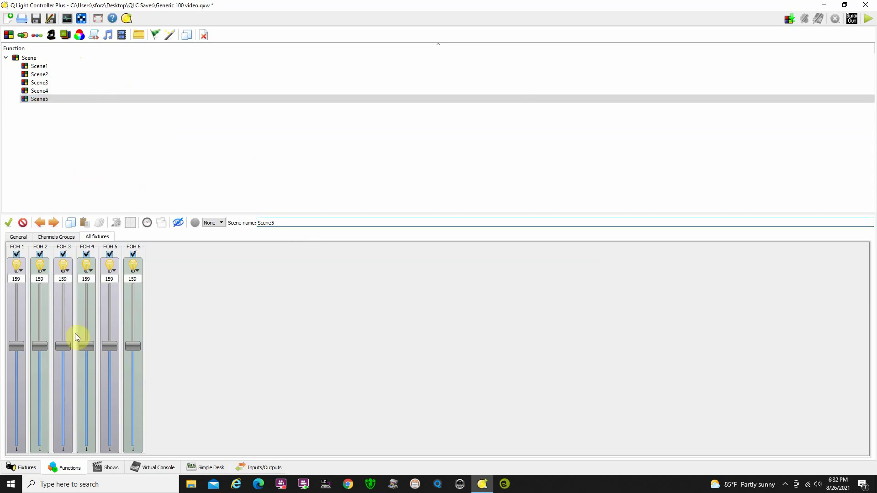
{"action": "left_click_drag", "start_coordinate": [132, 347], "coordinate": [132, 445]}
{"action": "left_click_drag", "start_coordinate": [110, 350], "coordinate": [111, 450]}
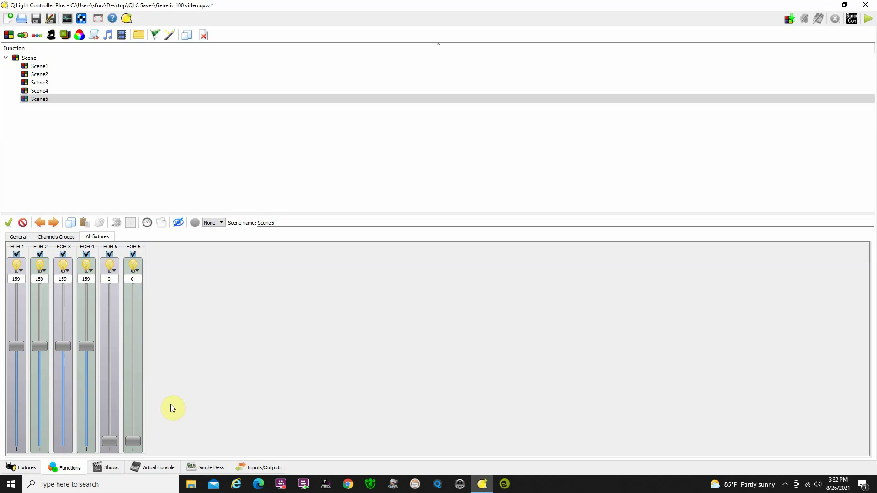
{"action": "left_click", "coordinate": [147, 223]}
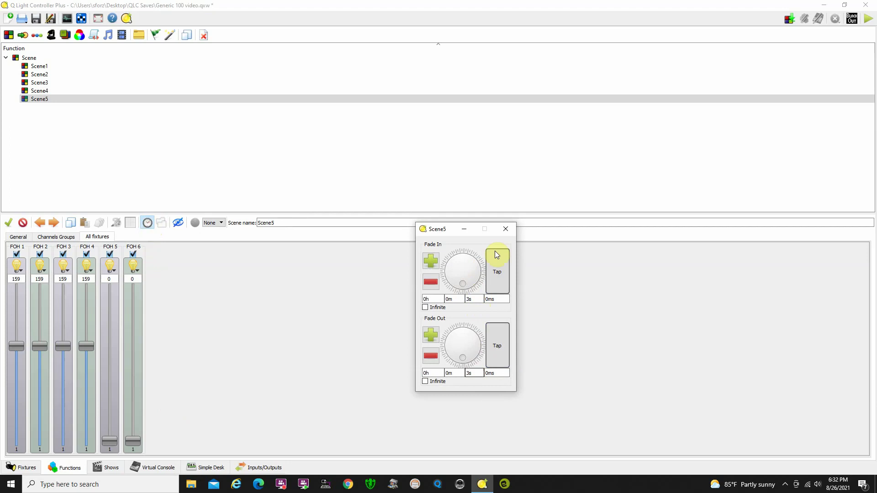
{"action": "left_click", "coordinate": [505, 229]}
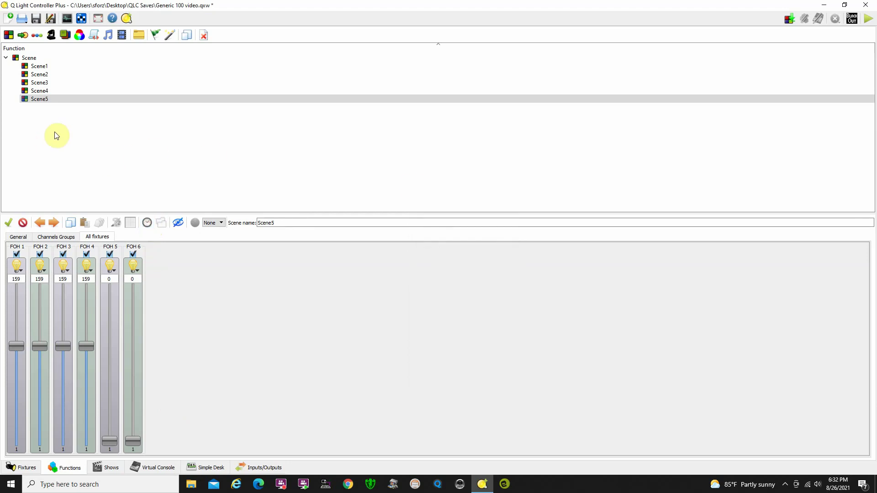